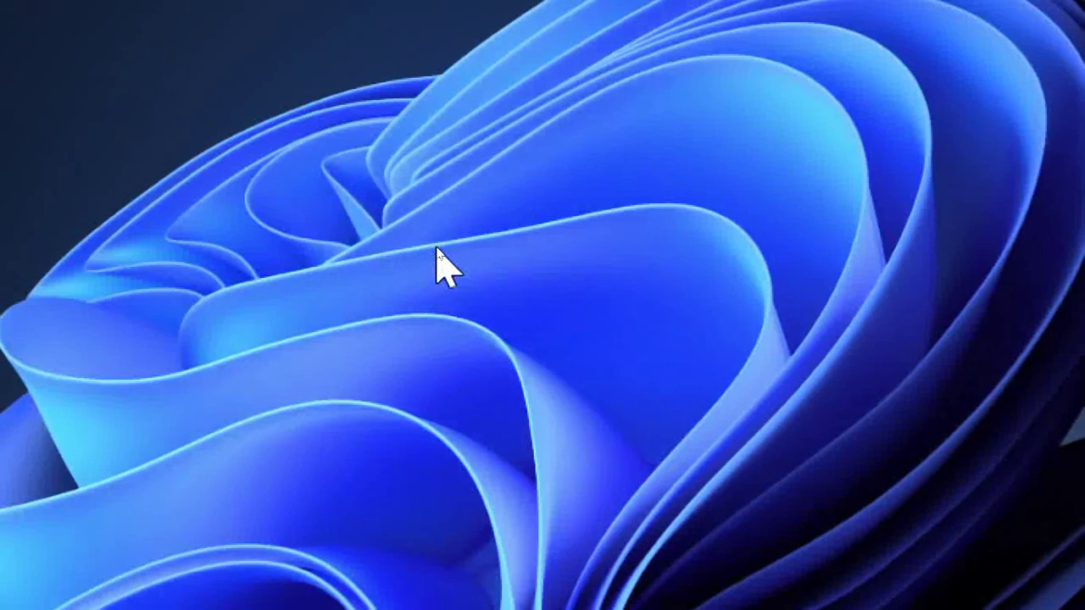
- Hide all desktop icons
{"action": "right_click", "coordinate": [439, 252]}
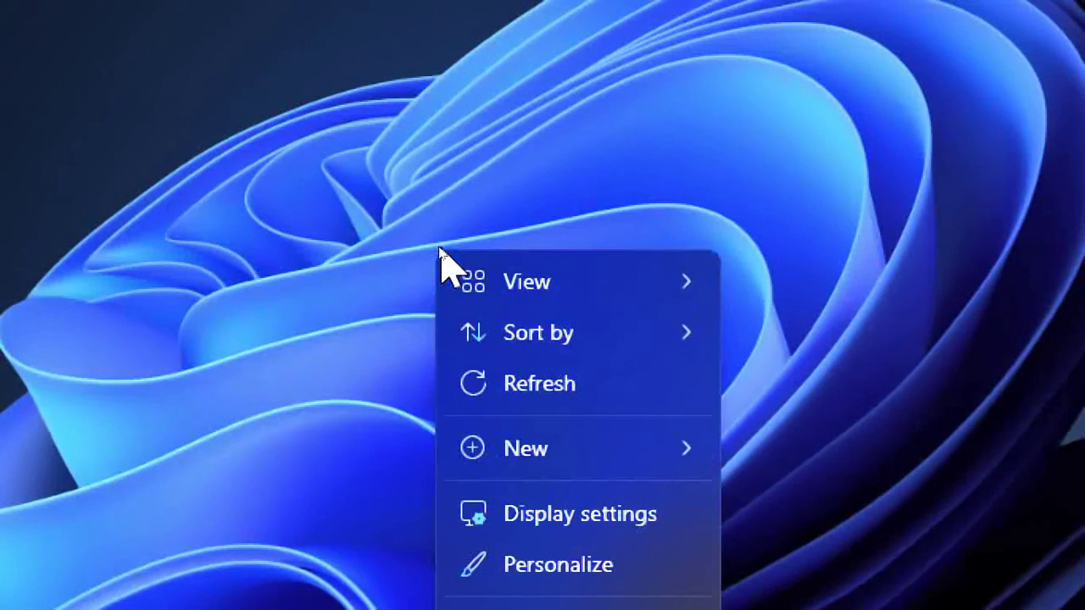
{"action": "mouse_move", "coordinate": [492, 278]}
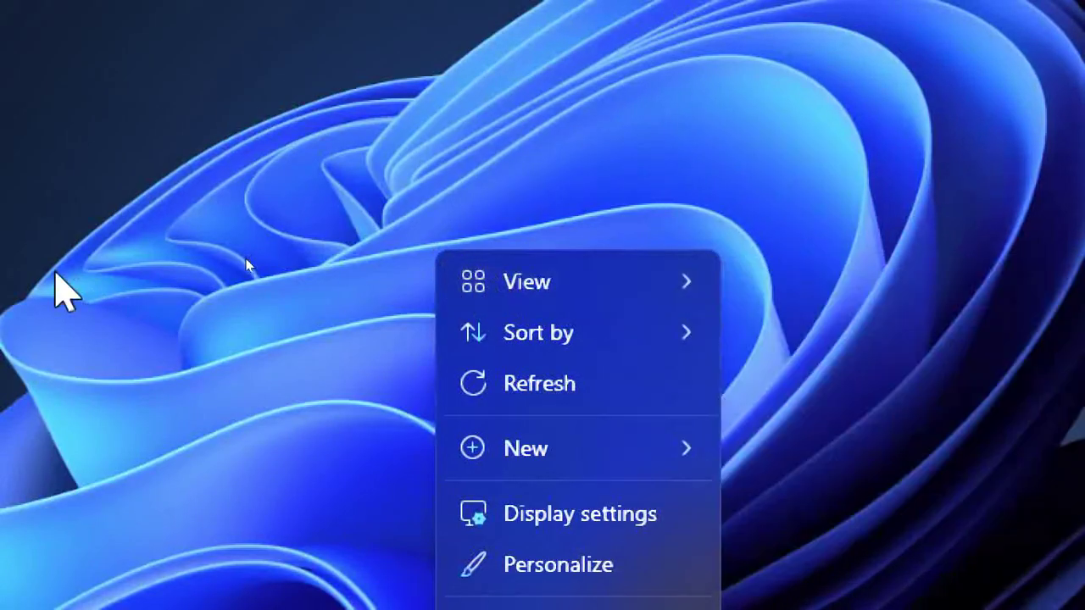
{"action": "mouse_move", "coordinate": [528, 283]}
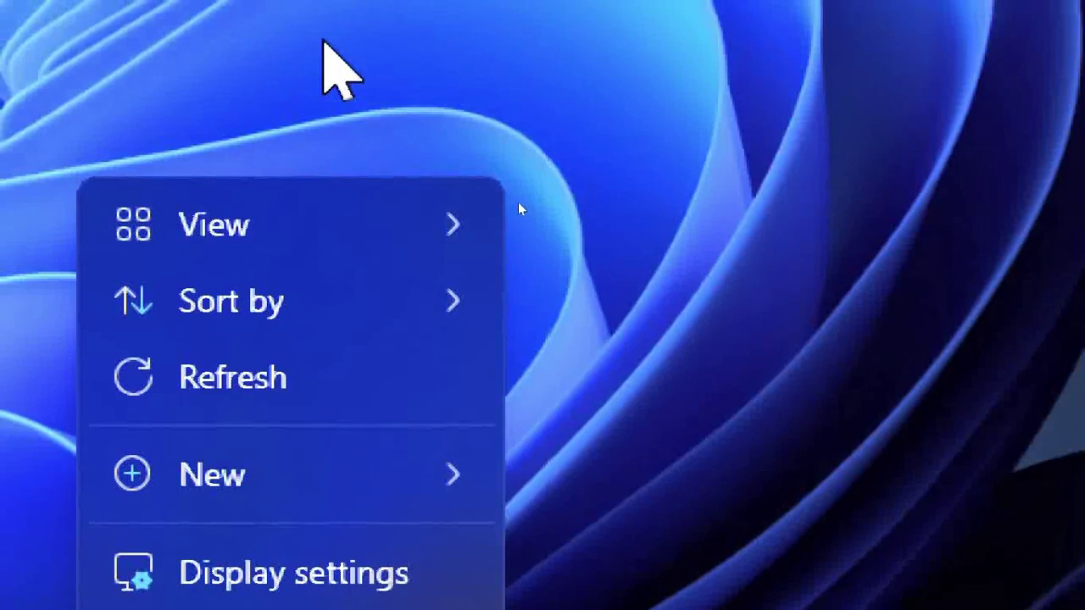
{"action": "mouse_move", "coordinate": [323, 224]}
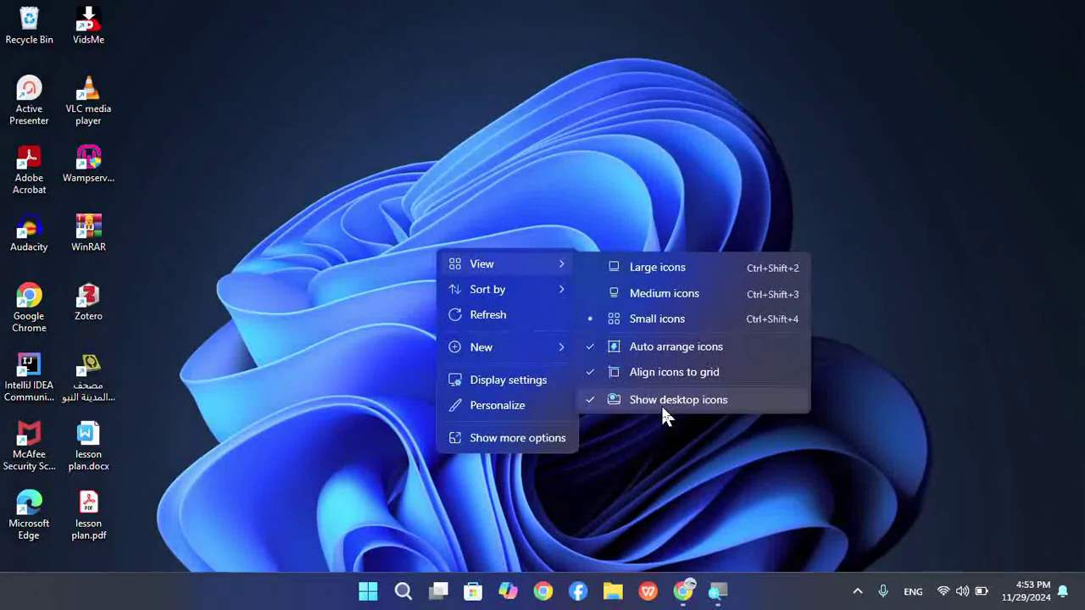
{"action": "left_click", "coordinate": [657, 402]}
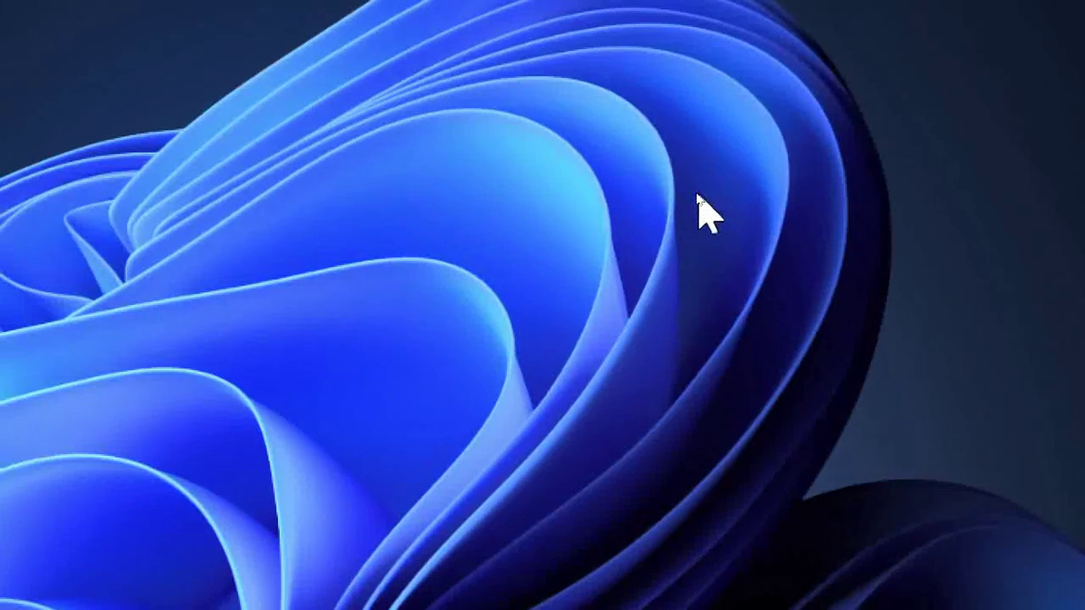
- Show the desktop icons again
{"action": "right_click", "coordinate": [697, 196]}
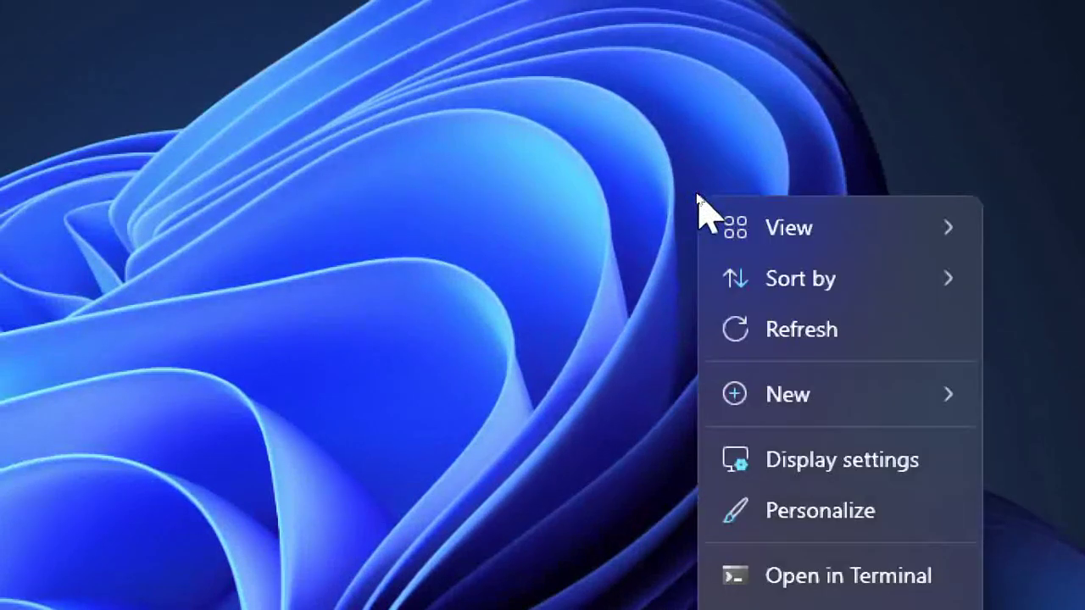
{"action": "mouse_move", "coordinate": [734, 225]}
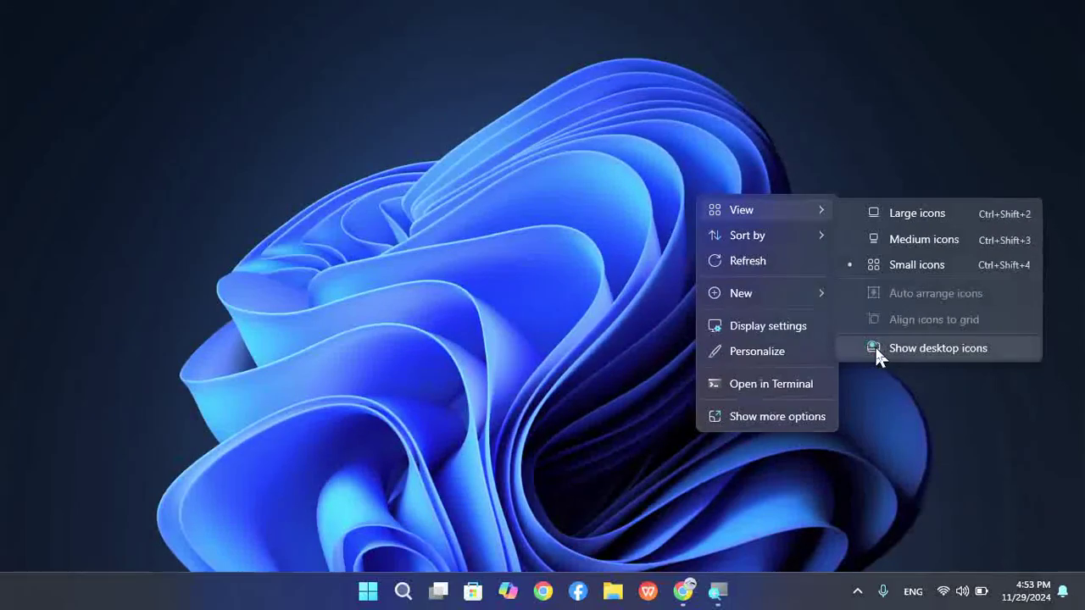
{"action": "left_click", "coordinate": [878, 354]}
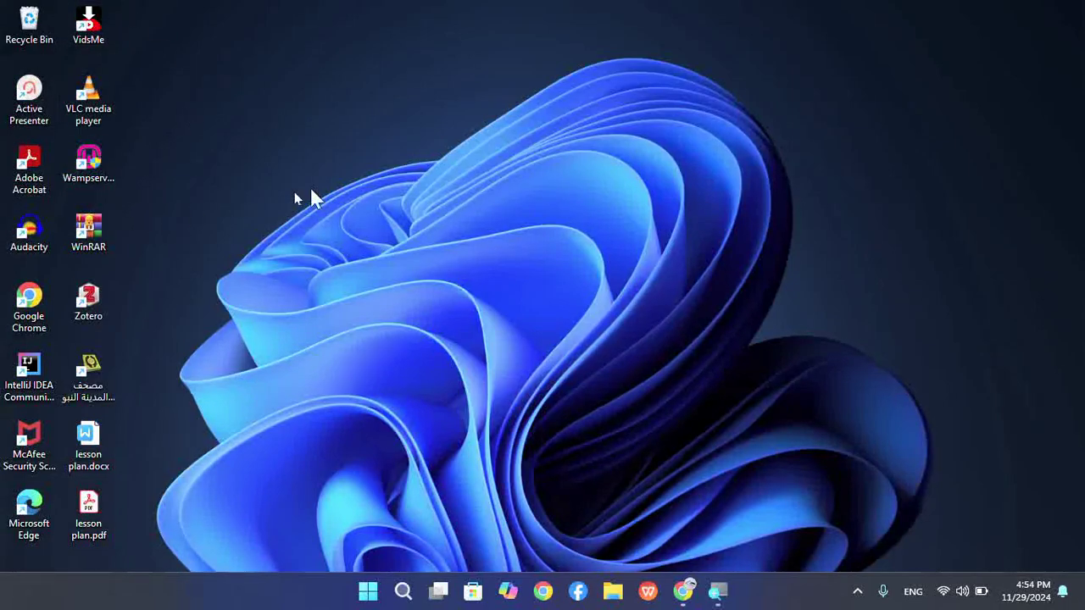
- Turn off automatic arrangement of the desktop icons
{"action": "right_click", "coordinate": [512, 163]}
{"action": "mouse_move", "coordinate": [647, 181]}
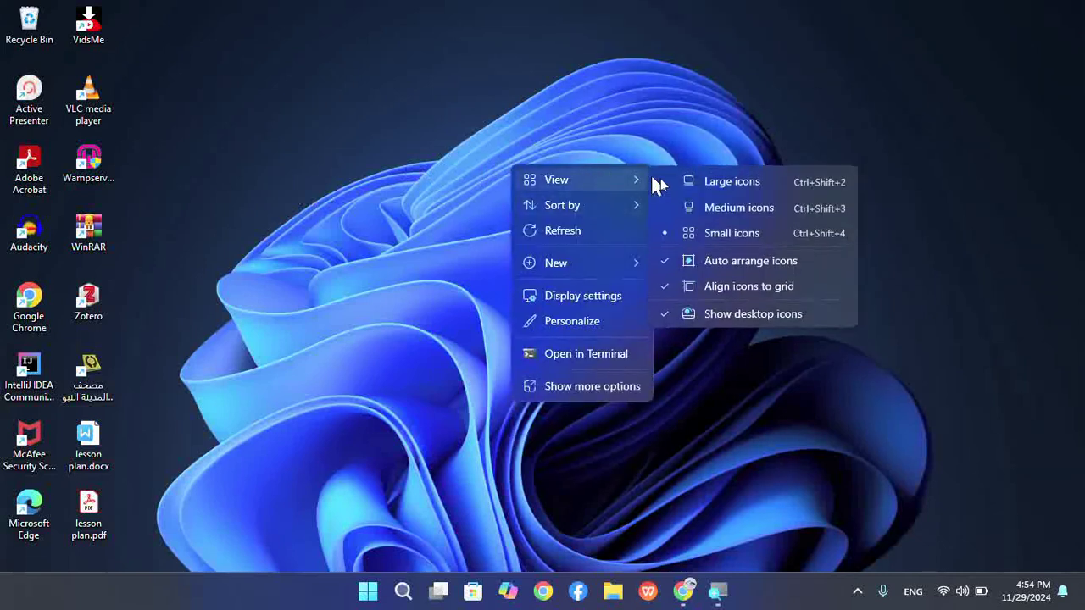
{"action": "left_click", "coordinate": [673, 262]}
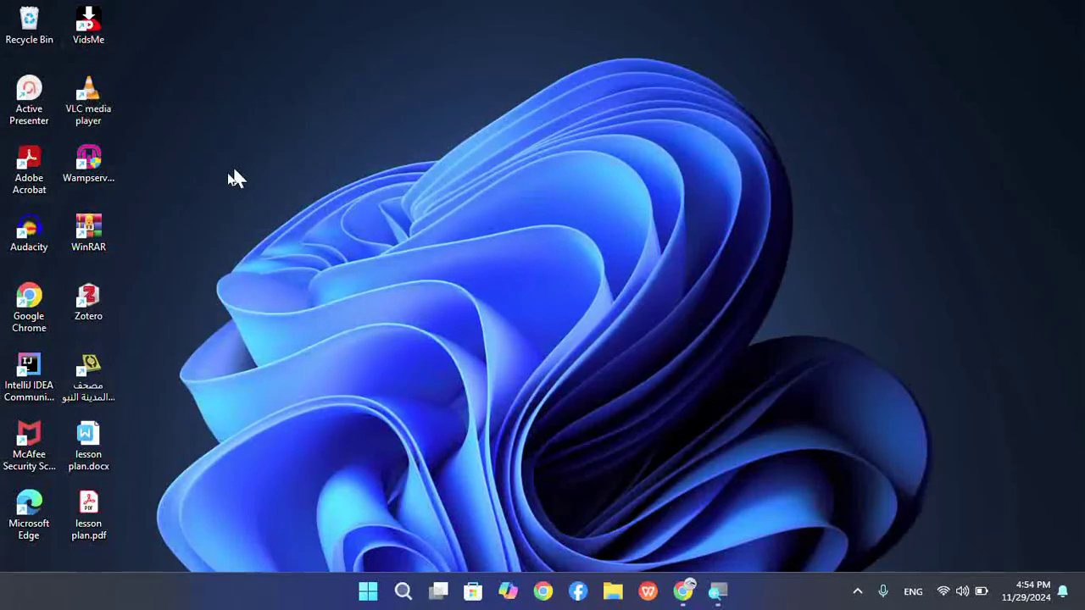
- Move the VLC media player icon out of its column to the upper middle of the desktop
{"action": "left_click", "coordinate": [88, 123]}
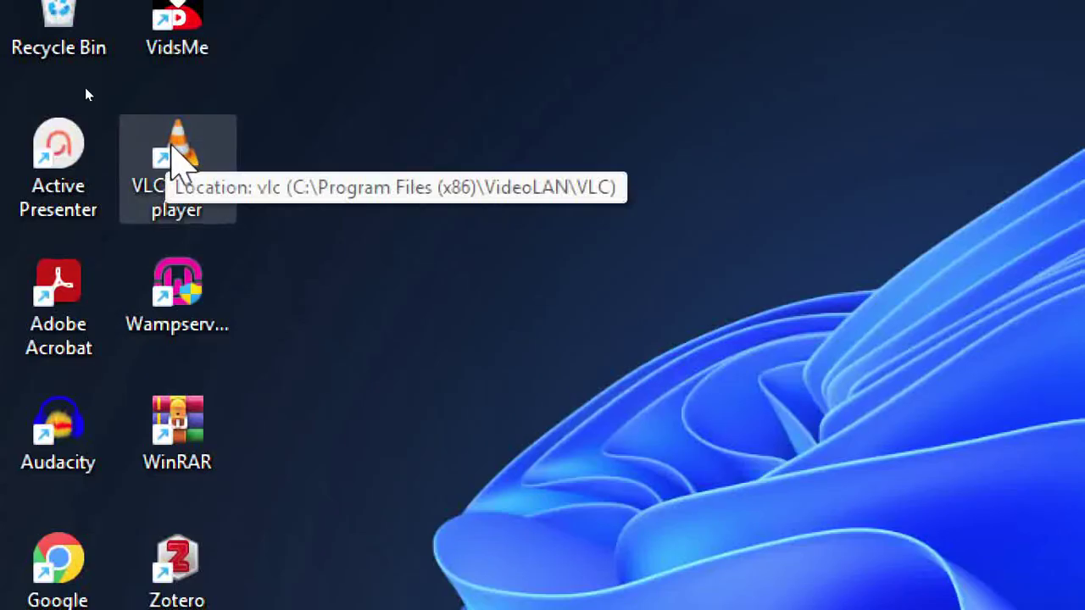
{"action": "left_click_drag", "start_coordinate": [174, 151], "coordinate": [980, 178]}
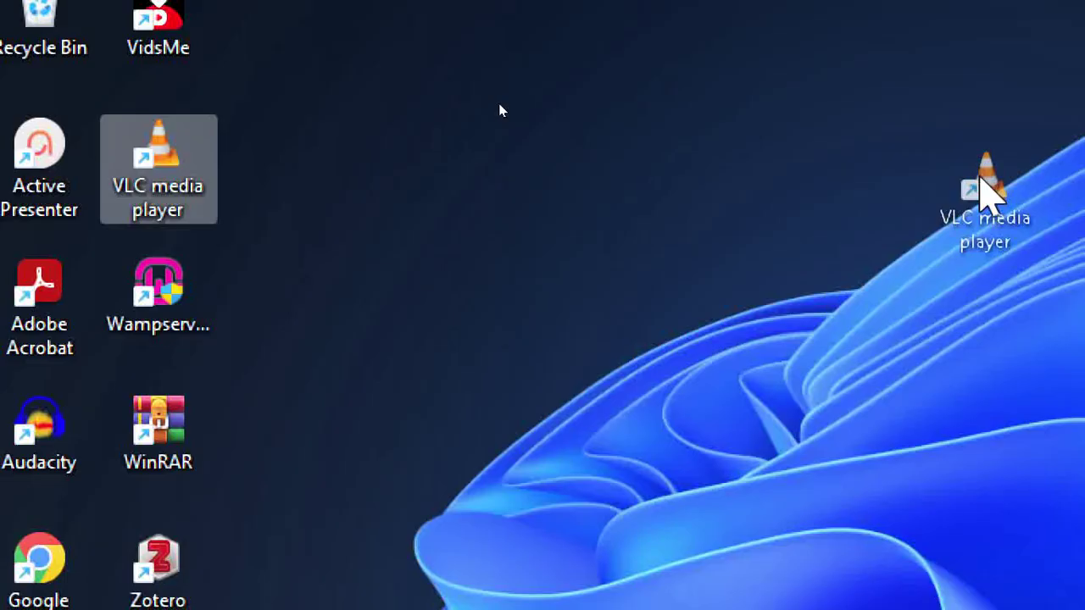
{"action": "left_click_drag", "start_coordinate": [981, 179], "coordinate": [981, 181]}
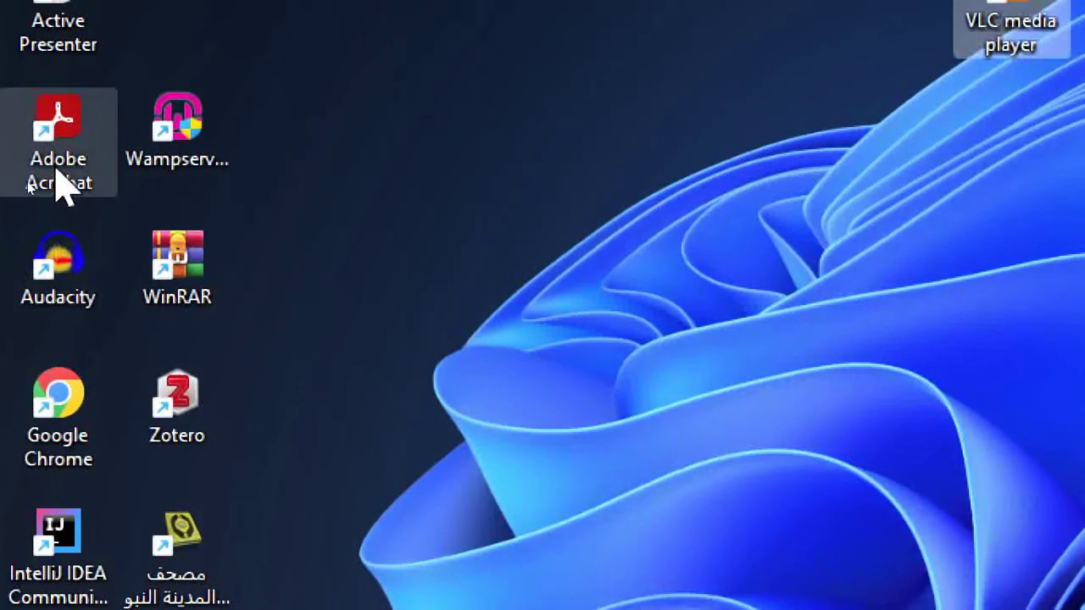
- Select the Adobe Acrobat, Google Chrome and مصحف المدينة النبوية icons together and move them to the upper-right area of the desktop
{"action": "left_click", "coordinate": [35, 180]}
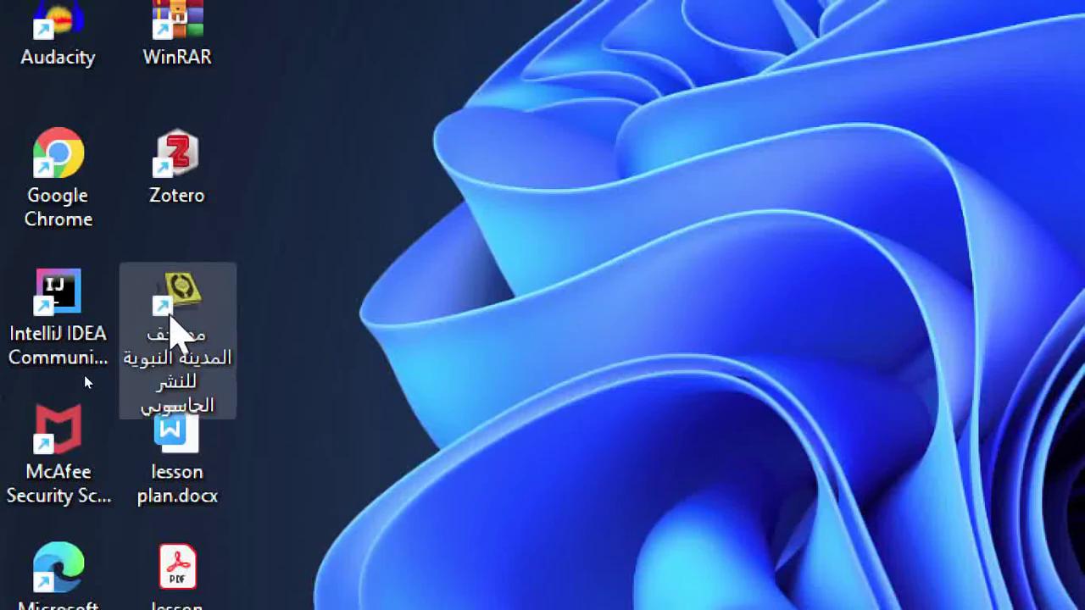
{"action": "left_click", "coordinate": [174, 326]}
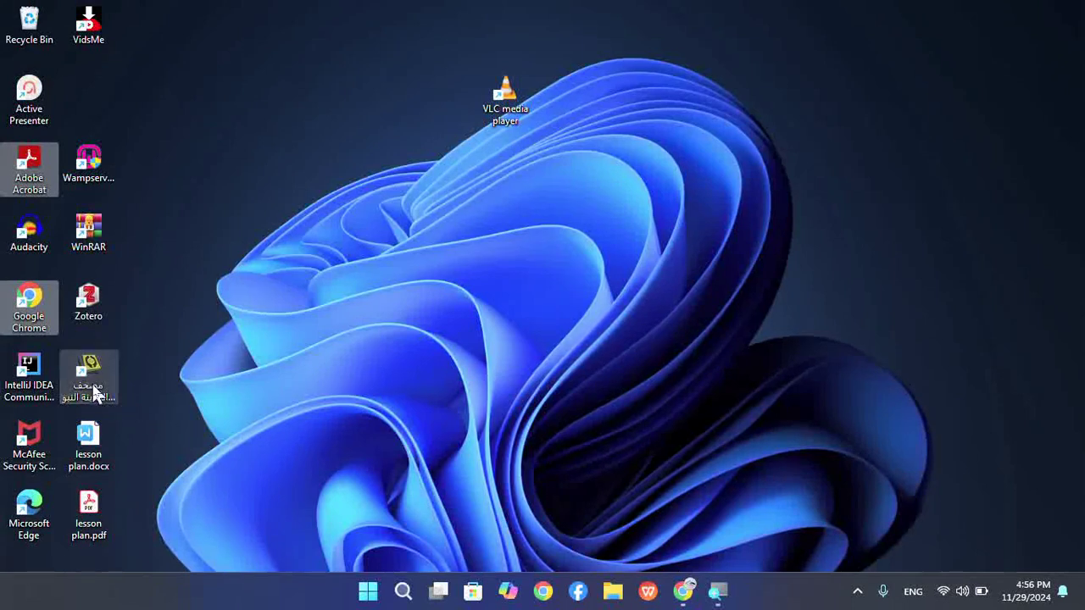
{"action": "left_click_drag", "start_coordinate": [94, 388], "coordinate": [861, 200]}
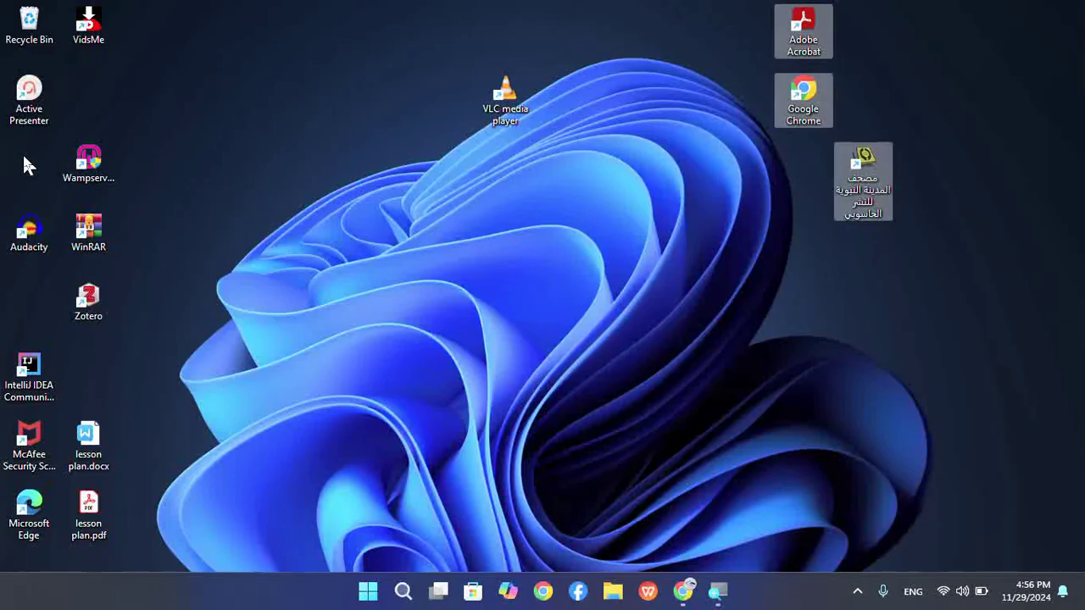
- Line up WinRAR, Wampserver64, VLC media player, Adobe Acrobat, Google Chrome and مصحف المدينة النبوية in one horizontal row across the desktop's upper middle
{"action": "left_click_drag", "start_coordinate": [778, 30], "coordinate": [626, 176]}
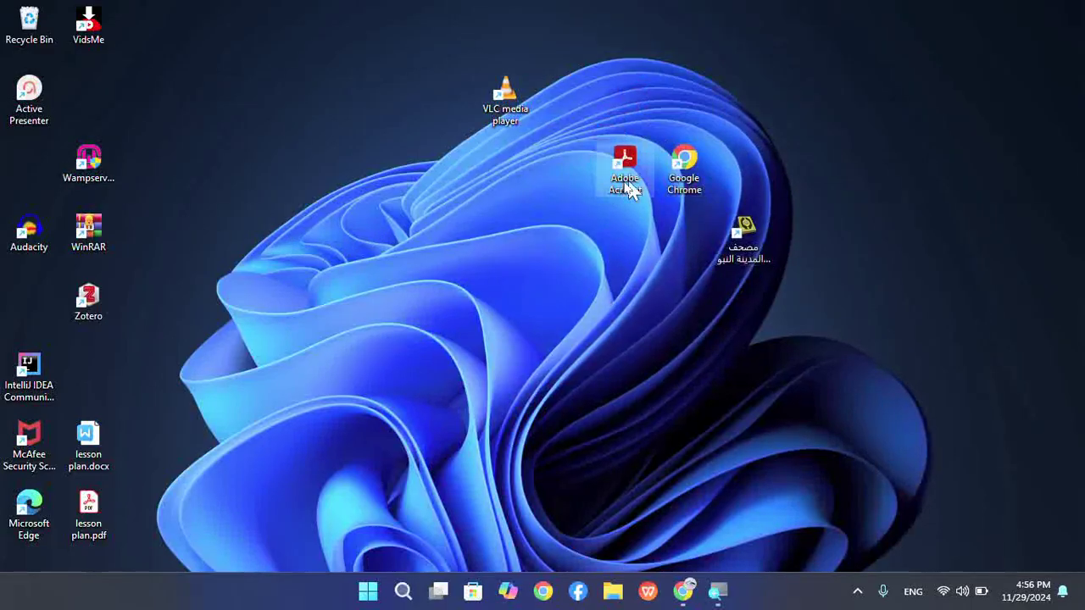
{"action": "left_click_drag", "start_coordinate": [742, 231], "coordinate": [744, 166]}
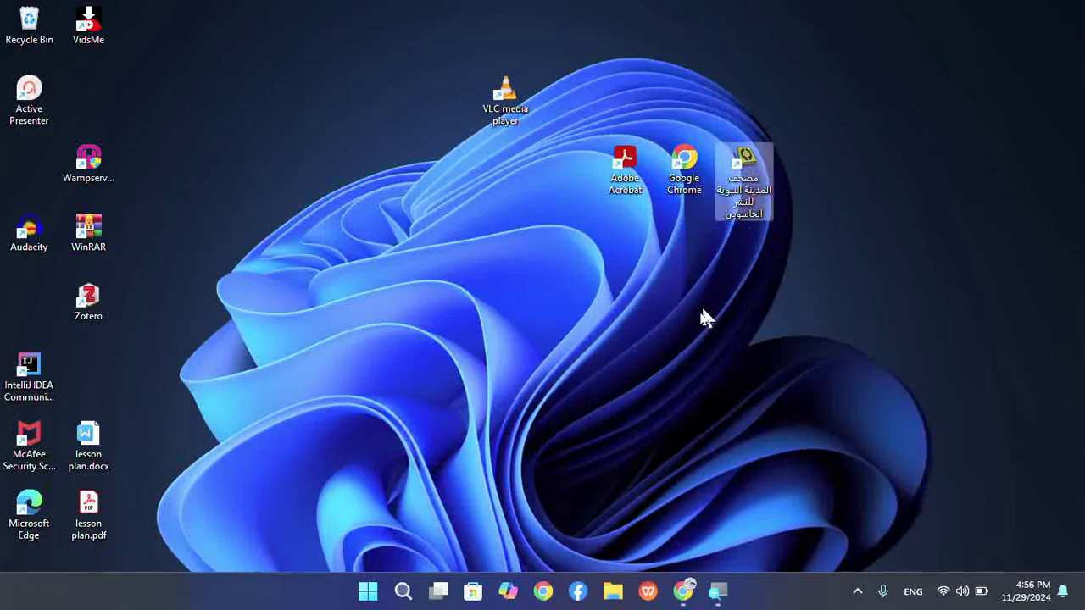
{"action": "left_click_drag", "start_coordinate": [507, 123], "coordinate": [565, 173]}
{"action": "left_click_drag", "start_coordinate": [116, 175], "coordinate": [507, 174]}
{"action": "left_click_drag", "start_coordinate": [90, 233], "coordinate": [442, 173]}
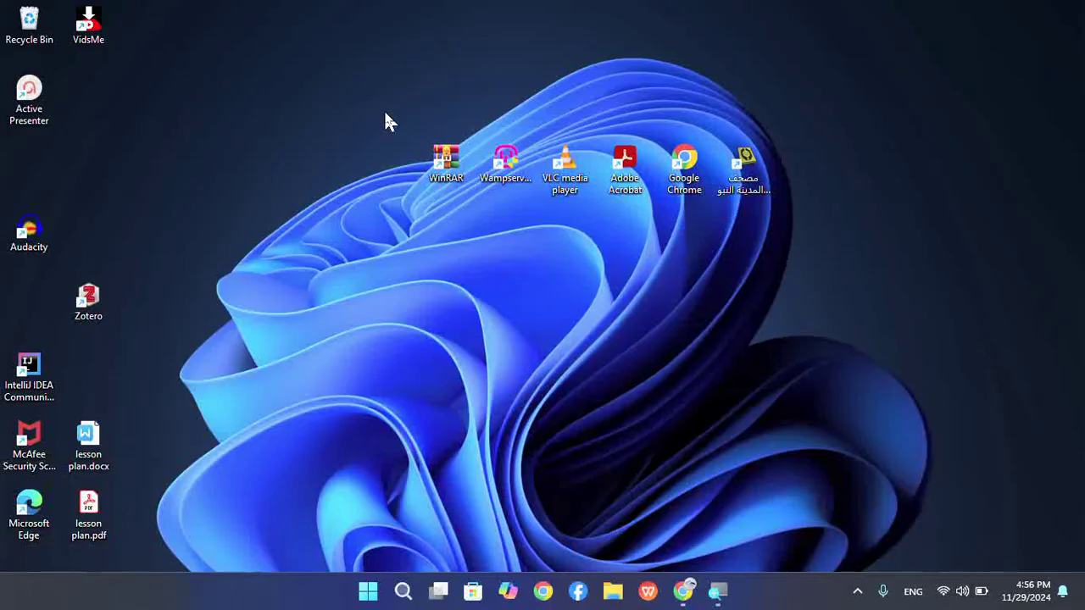
- Select the whole row of six icons from WinRAR to مصحف المدينة النبوية and move it as a group to the desktop's right half
{"action": "left_click_drag", "start_coordinate": [384, 112], "coordinate": [822, 242]}
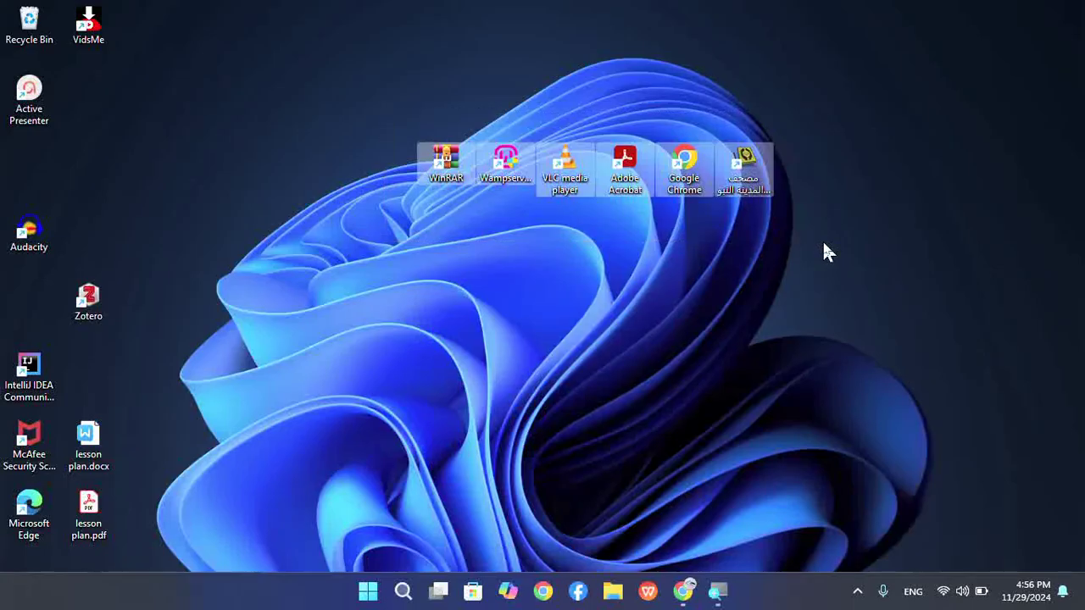
{"action": "left_click", "coordinate": [823, 244]}
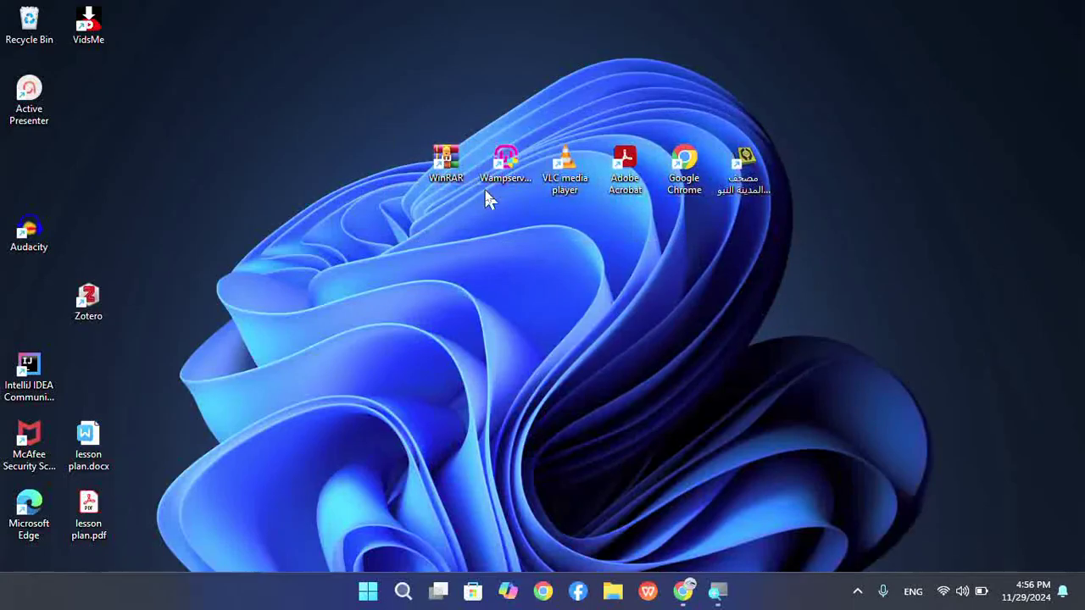
{"action": "left_click", "coordinate": [445, 170]}
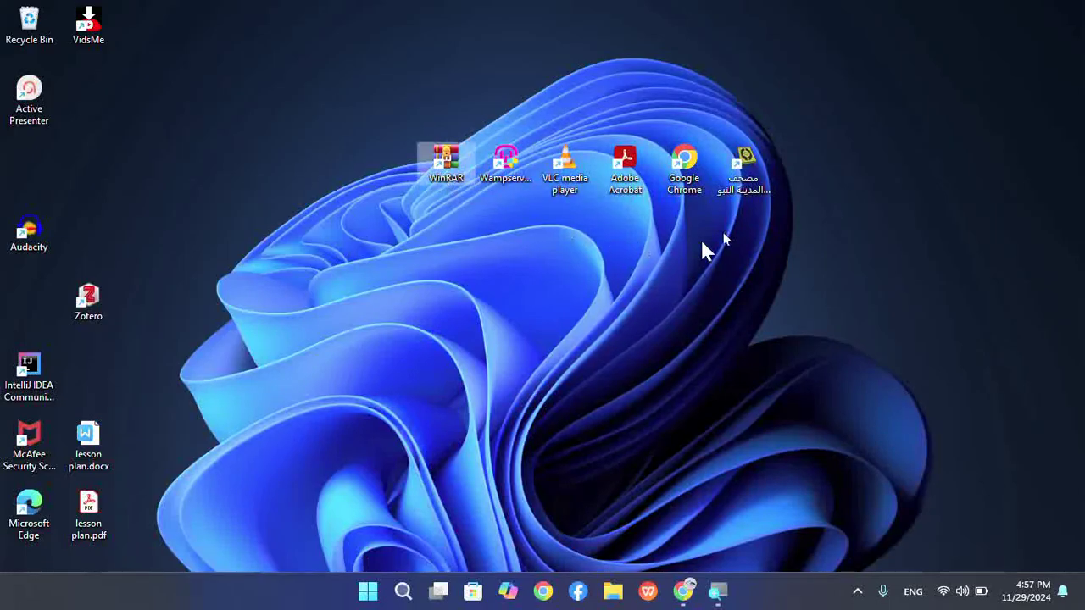
{"action": "left_click", "coordinate": [750, 170], "text": "shift"}
{"action": "left_click_drag", "start_coordinate": [619, 182], "coordinate": [911, 106]}
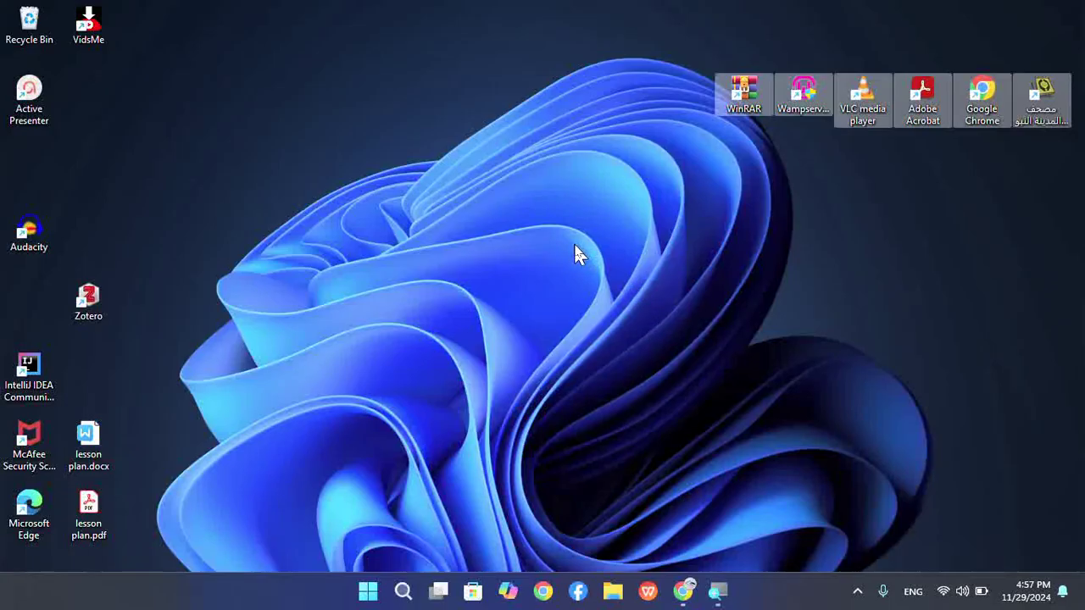
{"action": "left_click_drag", "start_coordinate": [828, 90], "coordinate": [797, 227]}
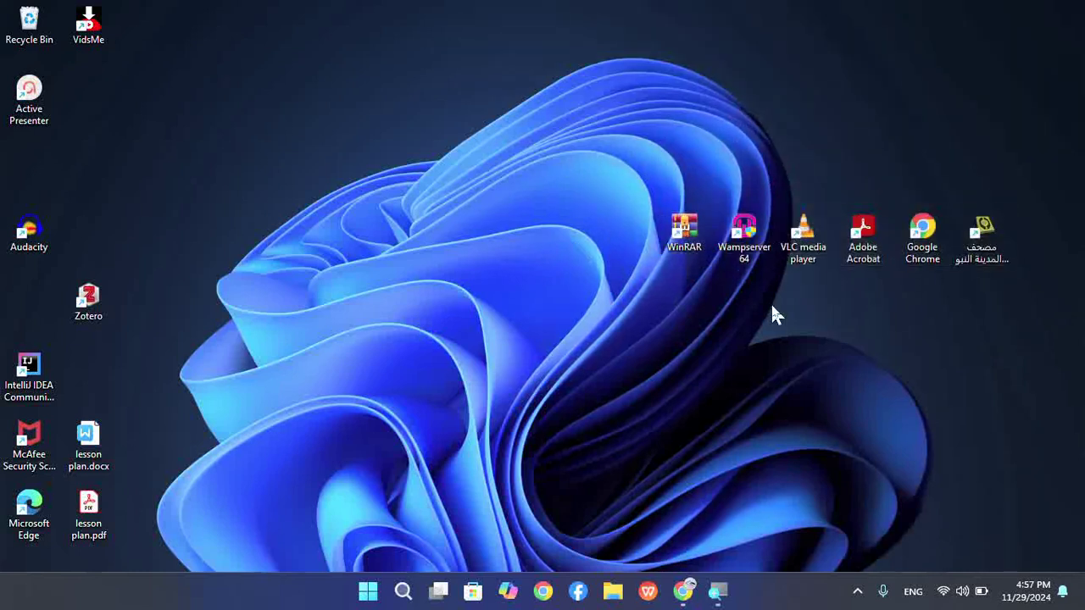
- Scatter the row by moving Wampserver64 above it and VLC media player and Adobe Acrobat below it
{"action": "left_click_drag", "start_coordinate": [741, 255], "coordinate": [800, 120]}
{"action": "left_click_drag", "start_coordinate": [801, 246], "coordinate": [681, 403]}
{"action": "left_click_drag", "start_coordinate": [852, 254], "coordinate": [793, 390]}
{"action": "left_click_drag", "start_coordinate": [206, 7], "coordinate": [6, 578]}
{"action": "left_click", "coordinate": [191, 253]}
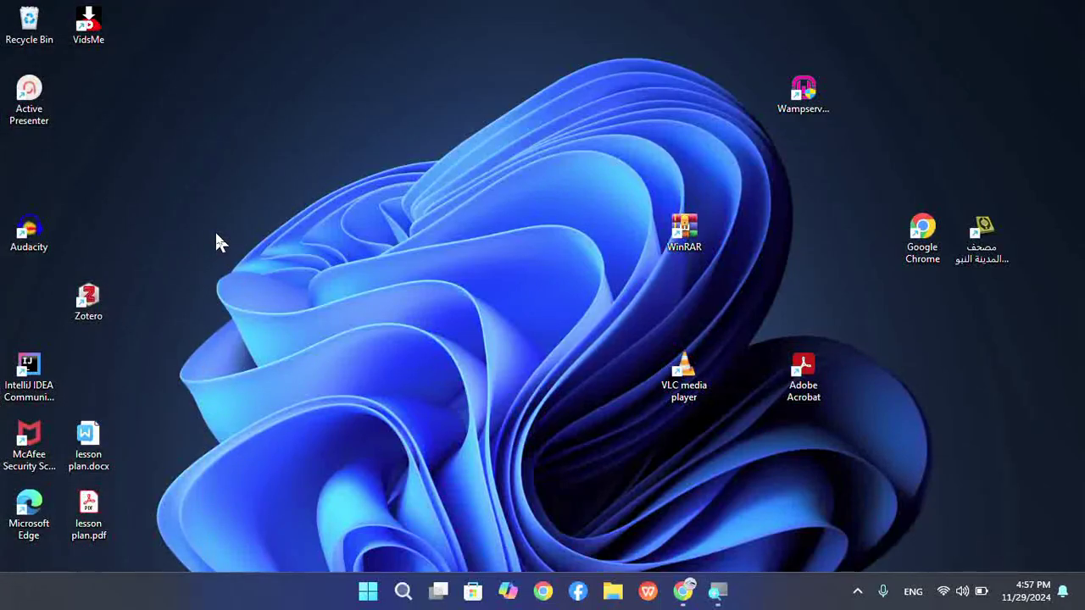
- Turn on automatic arrangement of the desktop icons
{"action": "right_click", "coordinate": [499, 135]}
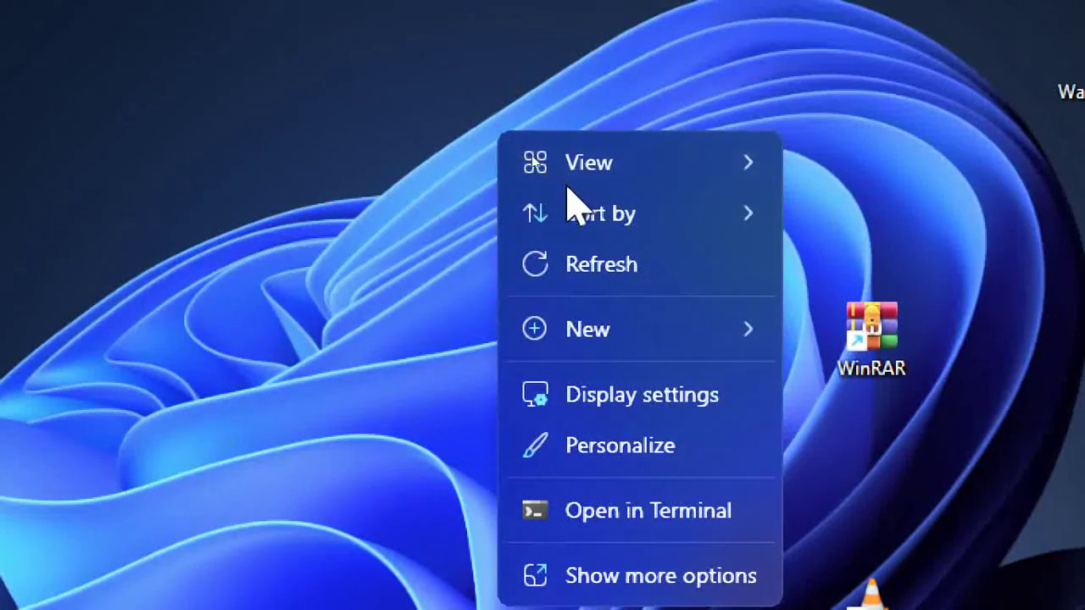
{"action": "mouse_move", "coordinate": [584, 167]}
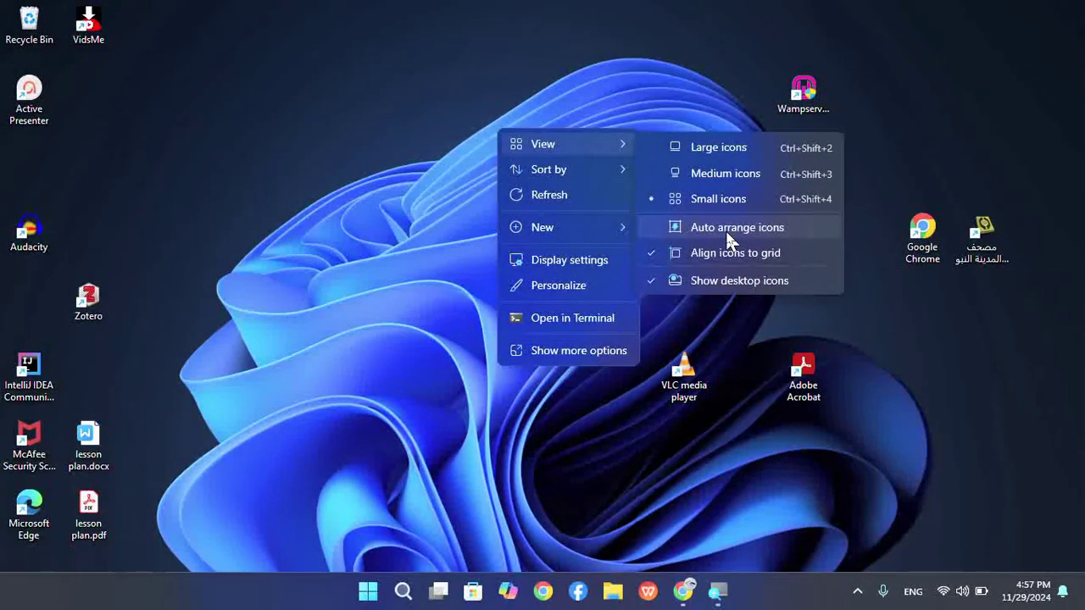
{"action": "left_click", "coordinate": [728, 231]}
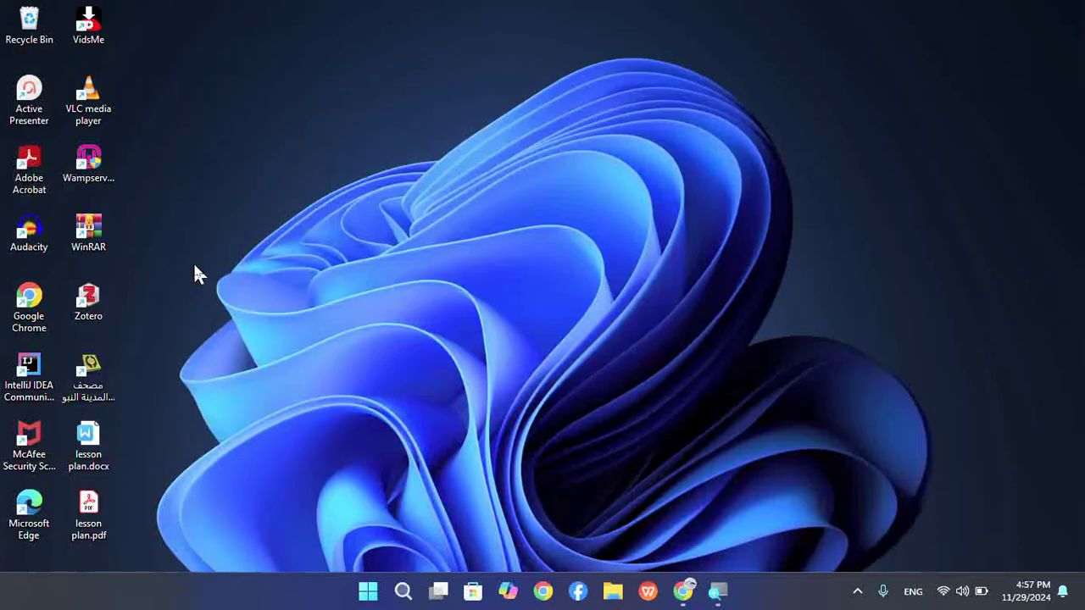
- Try to move the Wampserver64 icon out of its column, and check the auto arrange setting
{"action": "left_click_drag", "start_coordinate": [85, 153], "coordinate": [860, 145]}
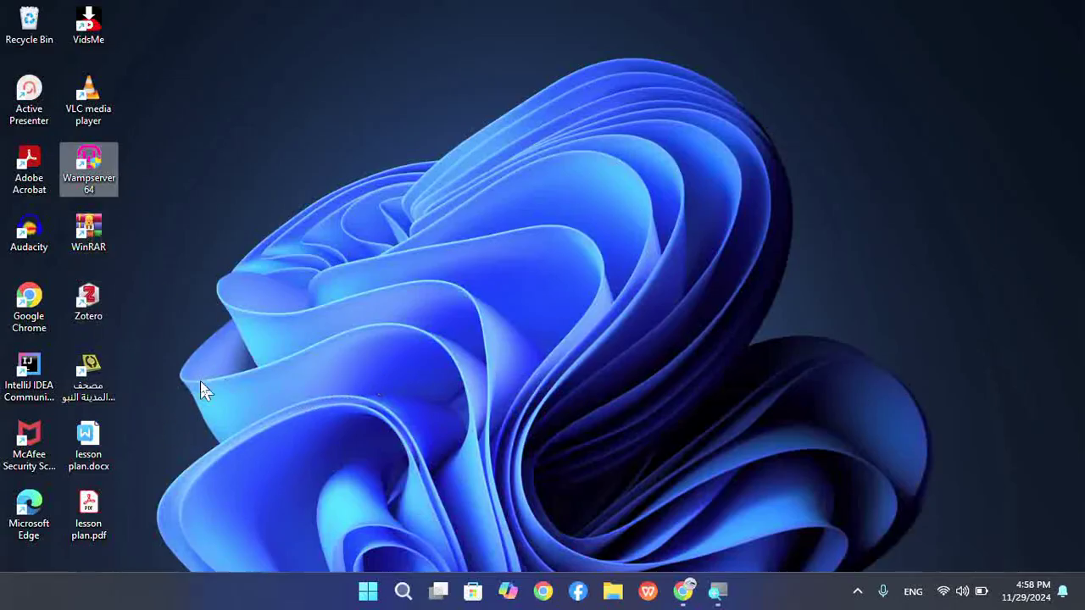
{"action": "right_click", "coordinate": [467, 190]}
{"action": "mouse_move", "coordinate": [528, 212]}
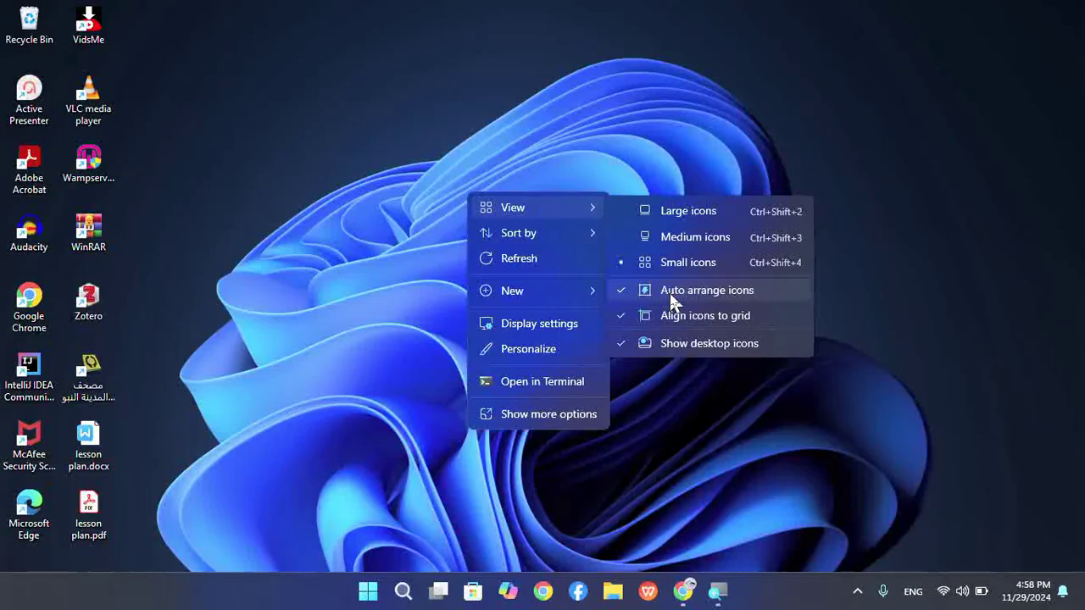
{"action": "left_click", "coordinate": [451, 95]}
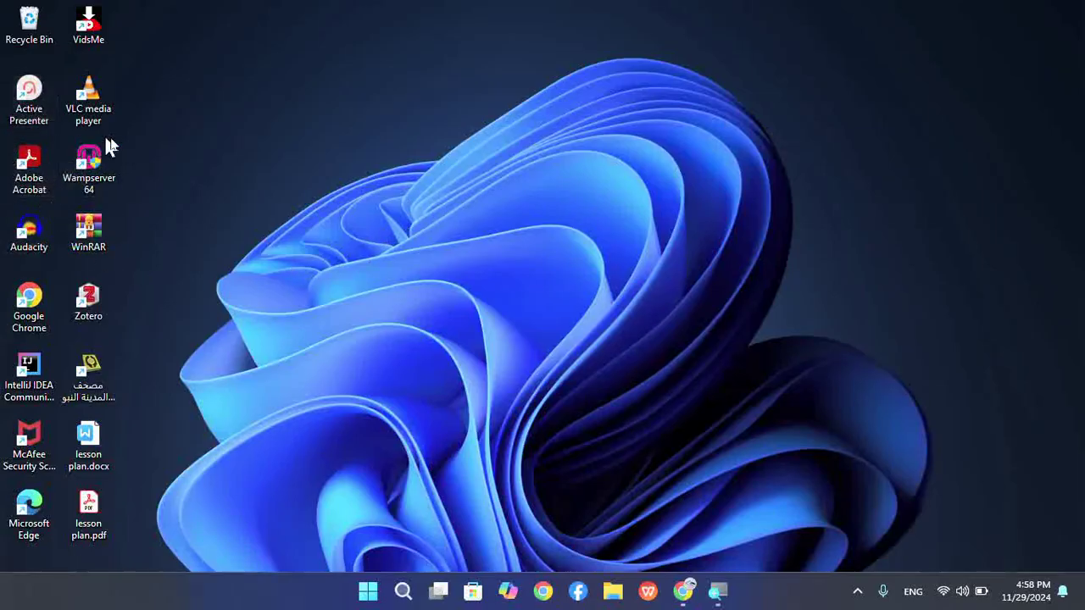
- Create a new folder on the desktop and name it A
{"action": "right_click", "coordinate": [272, 120]}
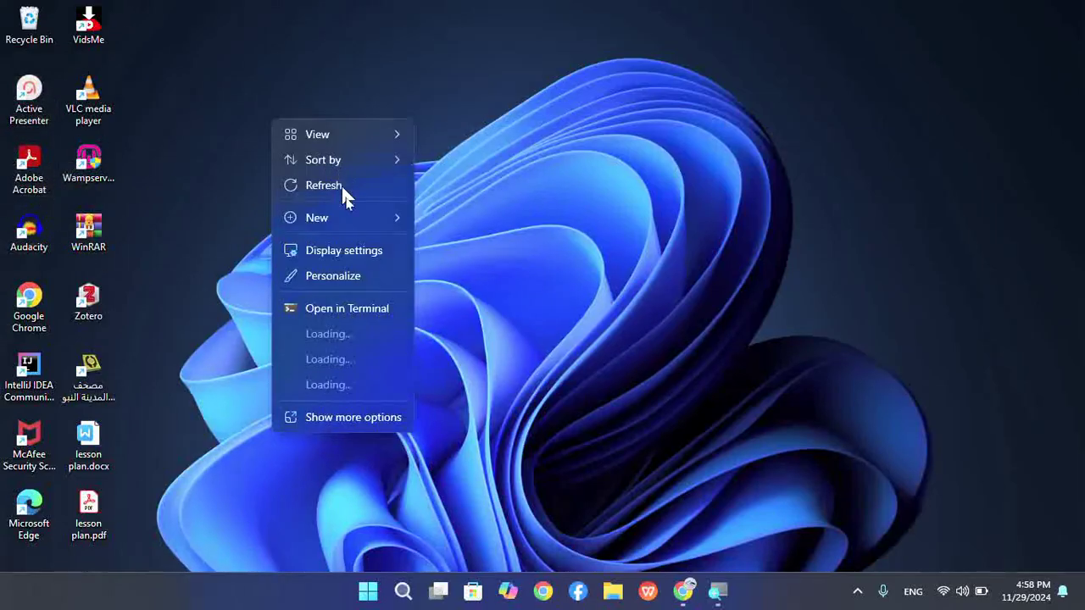
{"action": "mouse_move", "coordinate": [353, 222]}
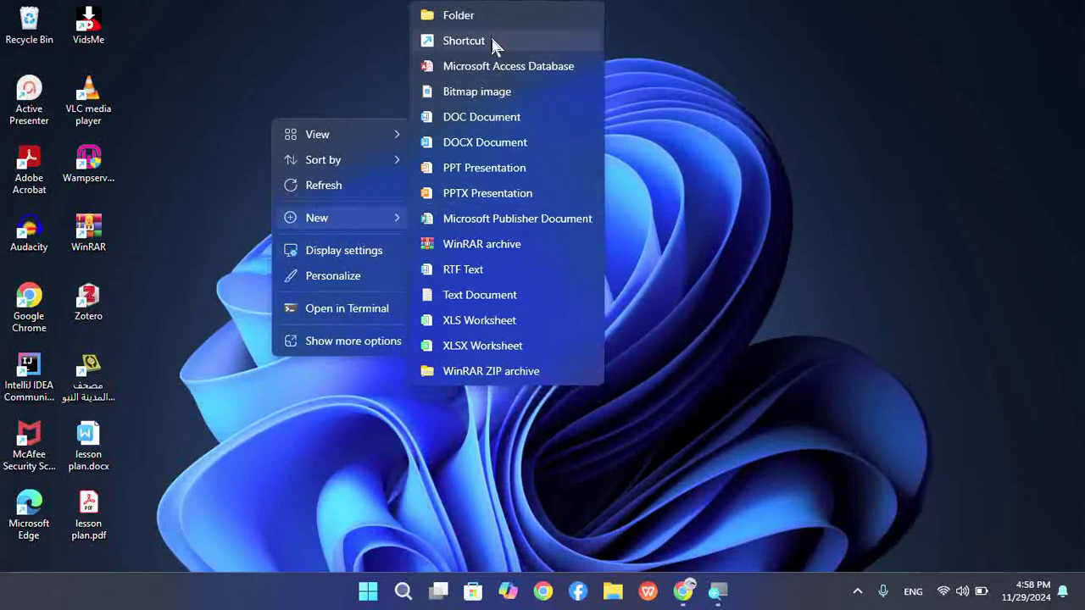
{"action": "left_click", "coordinate": [471, 17]}
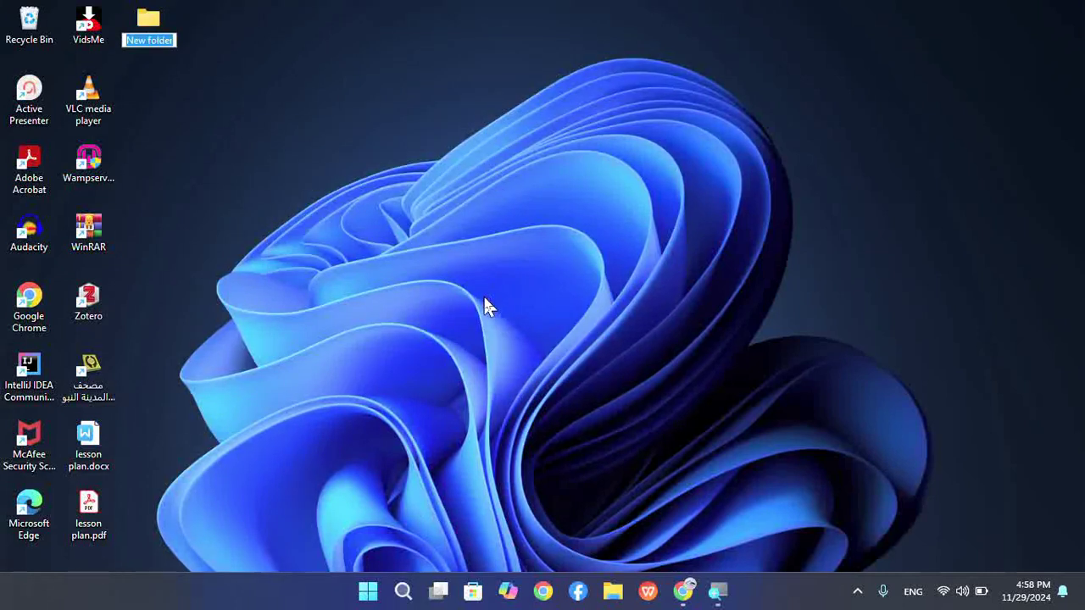
{"action": "type", "text": "A"}
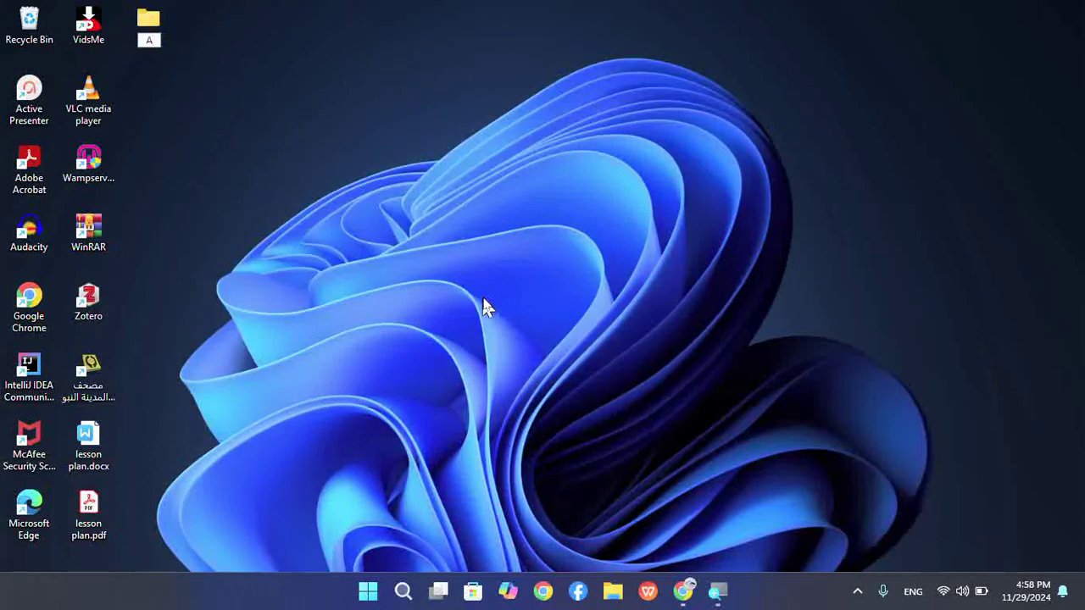
{"action": "left_click", "coordinate": [195, 134]}
- Create a second new folder on the desktop and name it B
{"action": "right_click", "coordinate": [187, 121]}
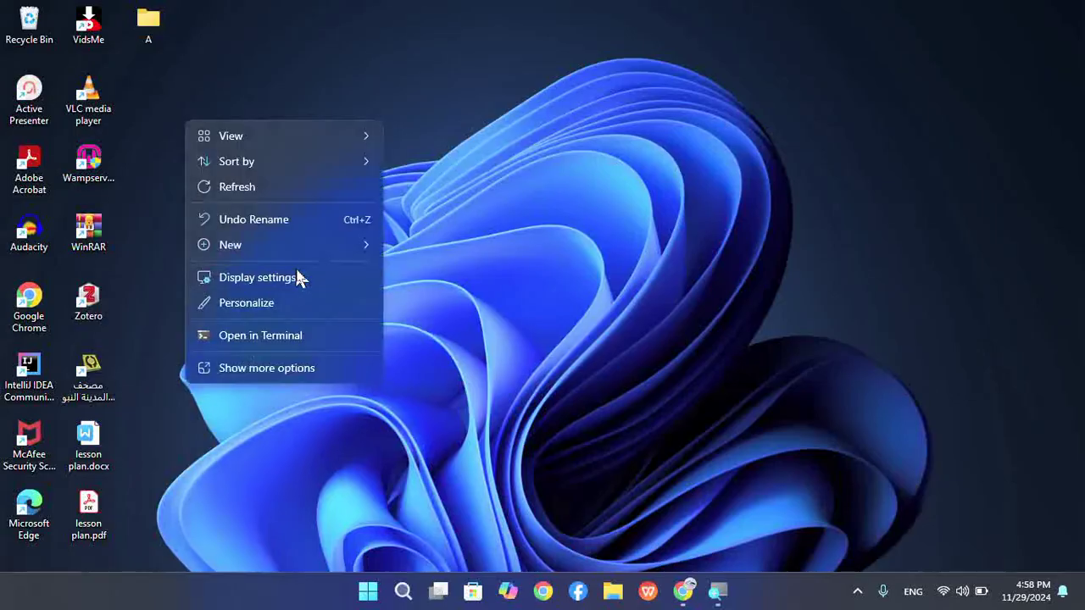
{"action": "mouse_move", "coordinate": [235, 250]}
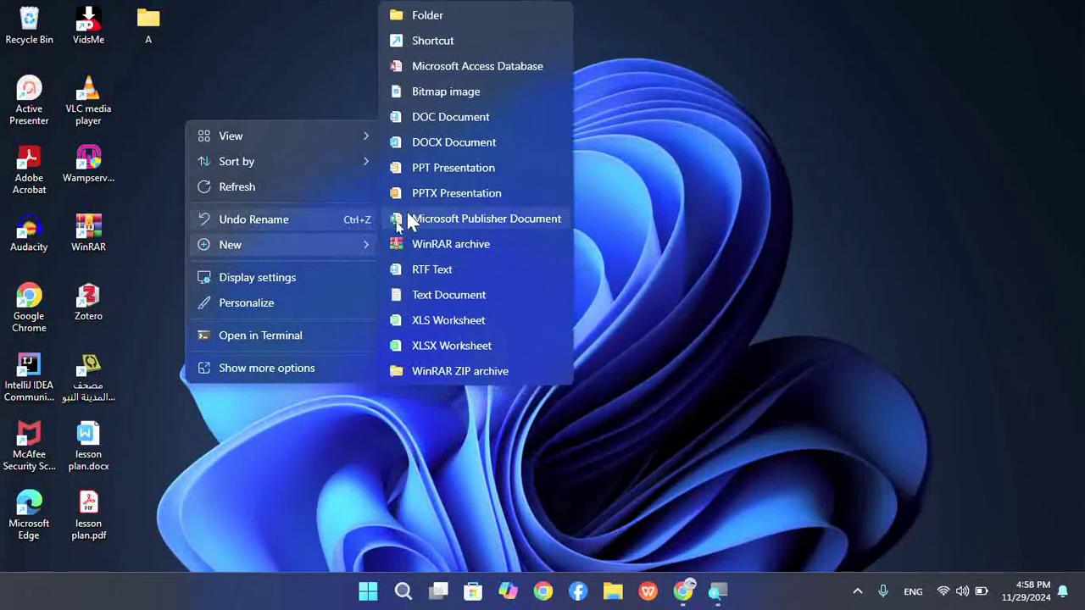
{"action": "left_click", "coordinate": [467, 17]}
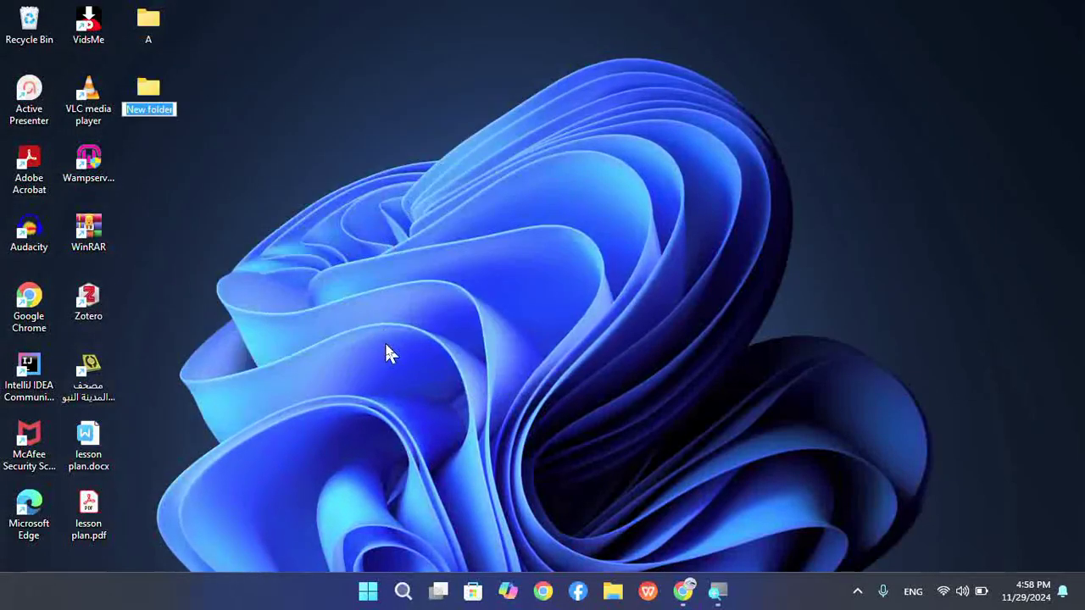
{"action": "type", "text": "B"}
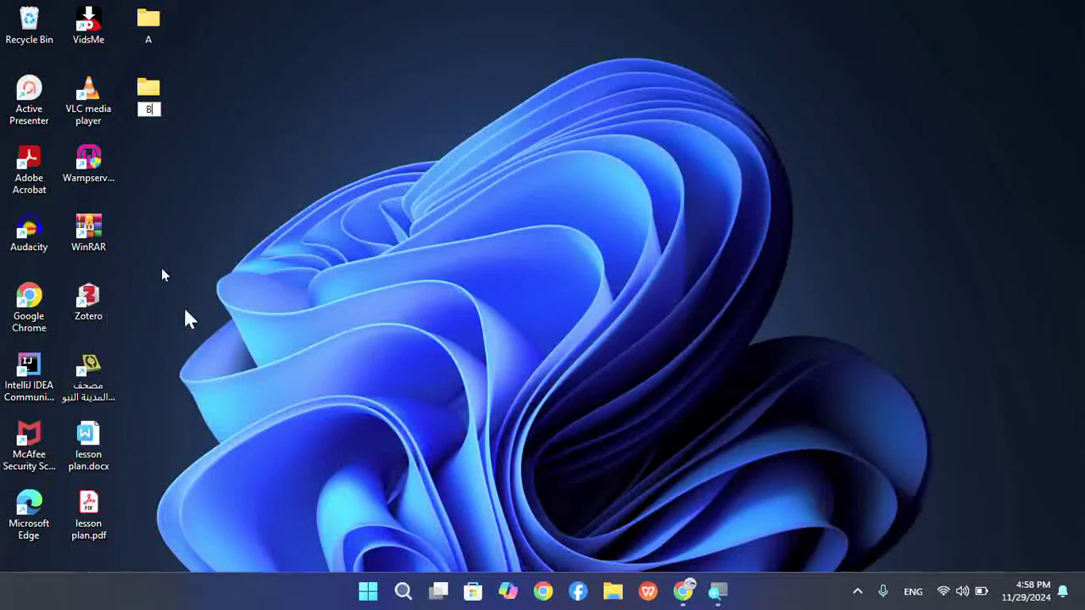
{"action": "left_click", "coordinate": [249, 112]}
- Create a third folder on the desktop and keep its default name
{"action": "right_click", "coordinate": [298, 100]}
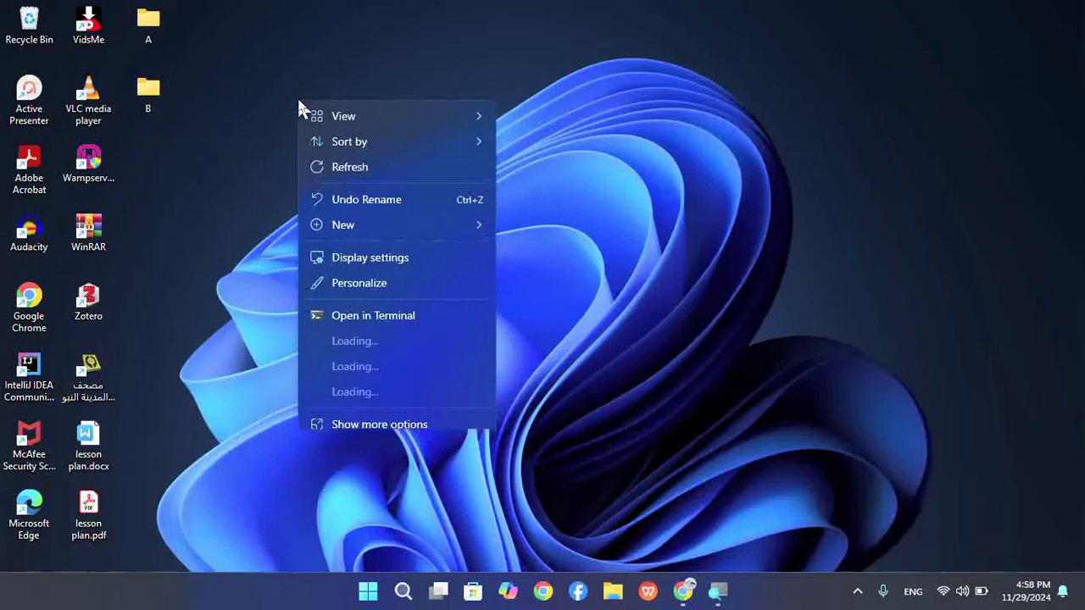
{"action": "mouse_move", "coordinate": [327, 140]}
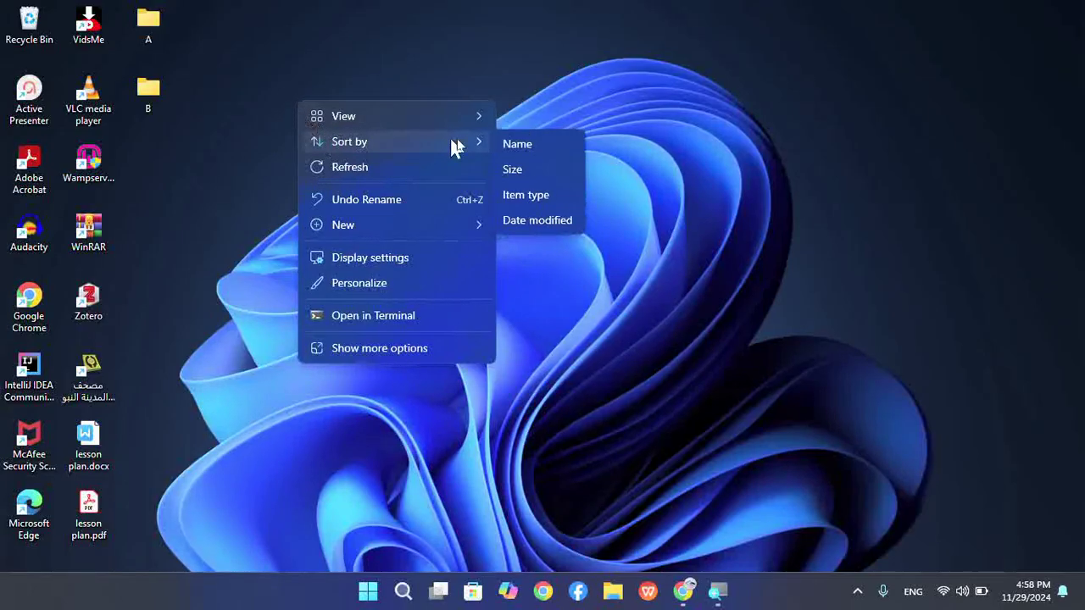
{"action": "left_click", "coordinate": [509, 143]}
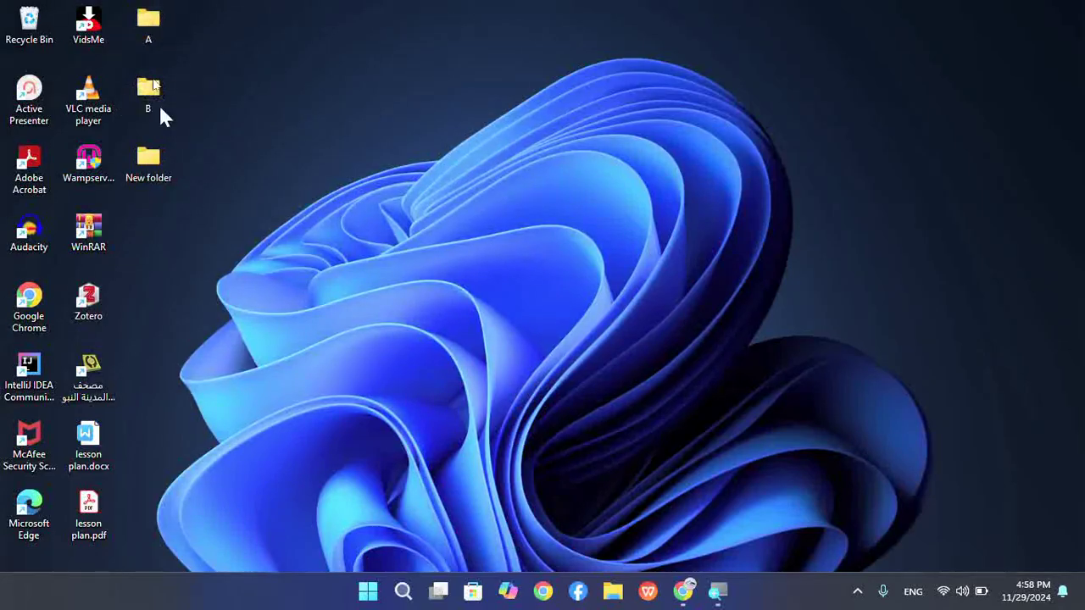
- Sort the desktop icons by size, and re-sort them by item type
{"action": "right_click", "coordinate": [355, 103]}
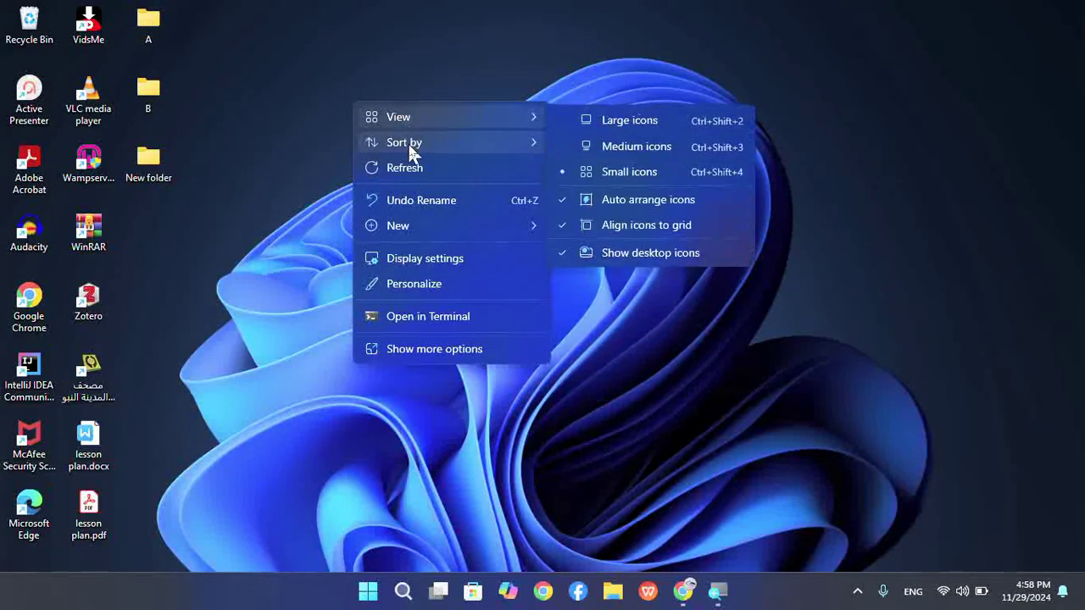
{"action": "mouse_move", "coordinate": [409, 144]}
{"action": "left_click", "coordinate": [585, 170]}
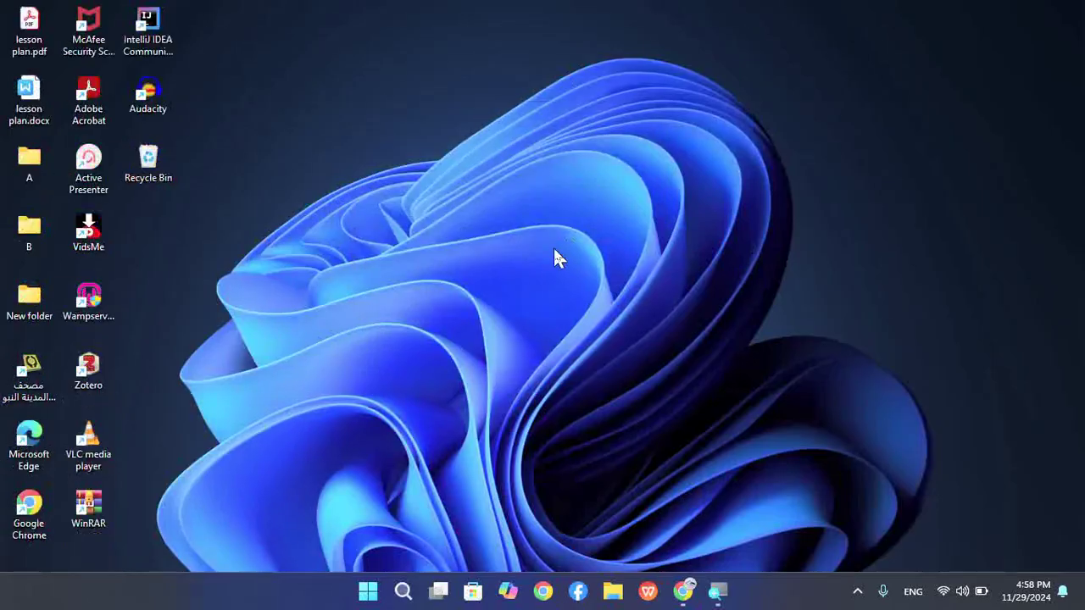
{"action": "right_click", "coordinate": [297, 108]}
{"action": "mouse_move", "coordinate": [340, 147]}
{"action": "left_click", "coordinate": [566, 198]}
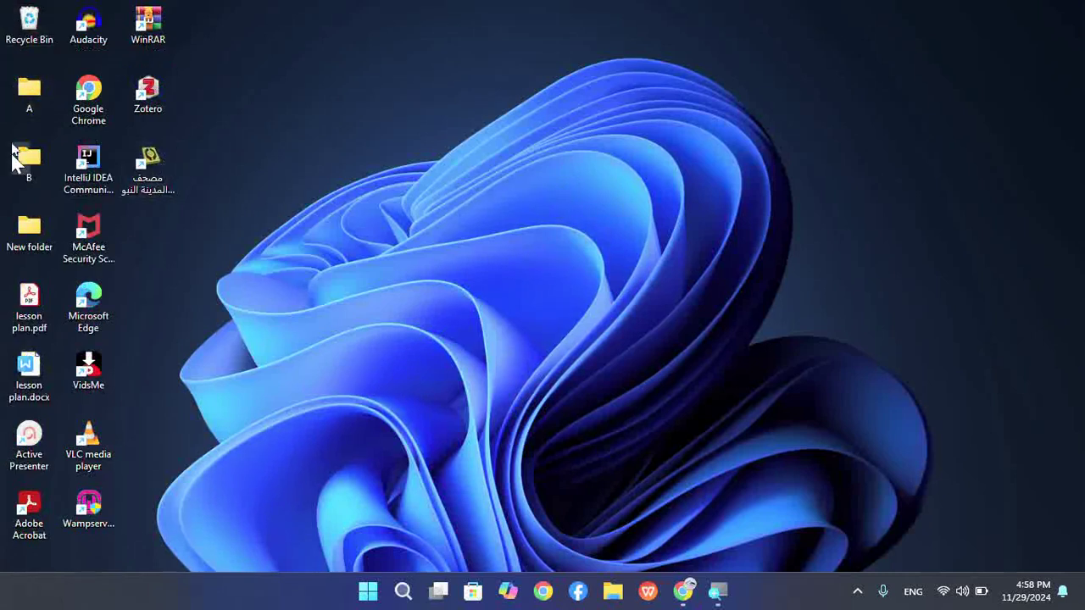
- Sort the desktop icons by date modified
{"action": "right_click", "coordinate": [386, 117]}
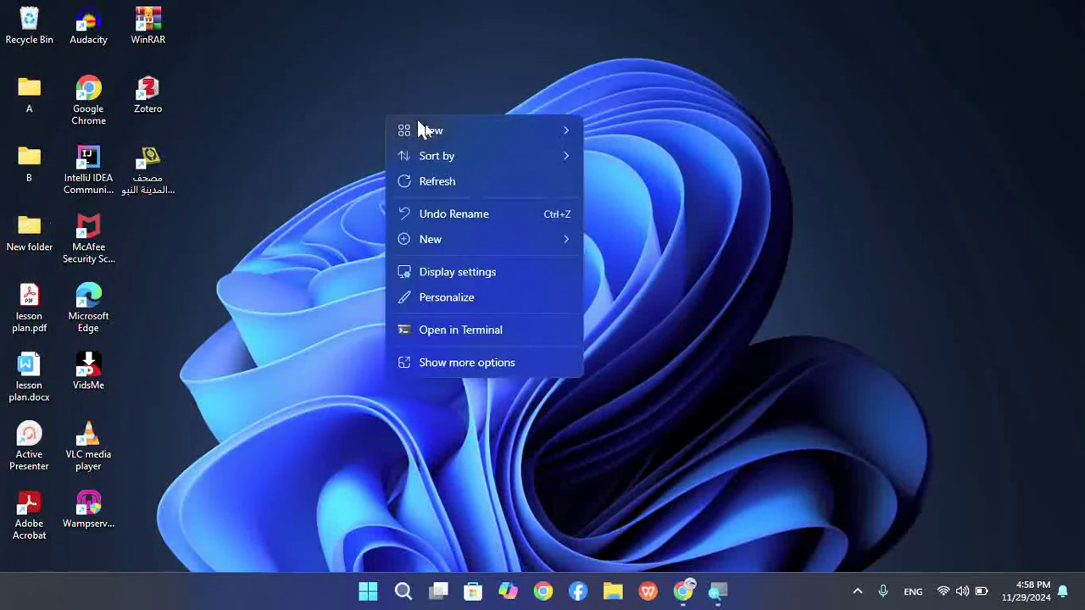
{"action": "mouse_move", "coordinate": [437, 159]}
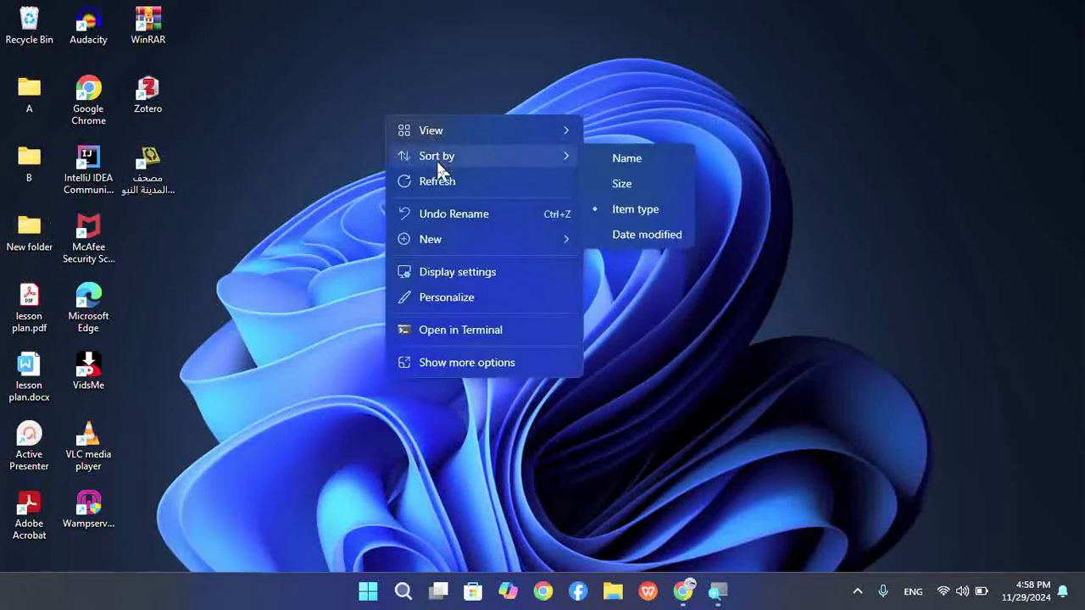
{"action": "left_click", "coordinate": [642, 236]}
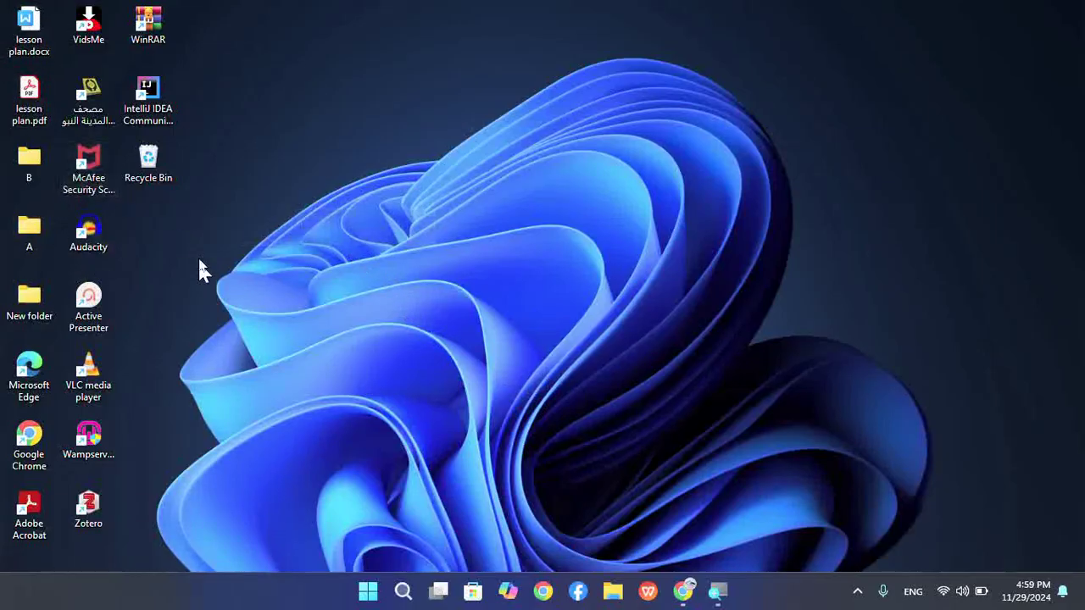
{"action": "left_click", "coordinate": [40, 319]}
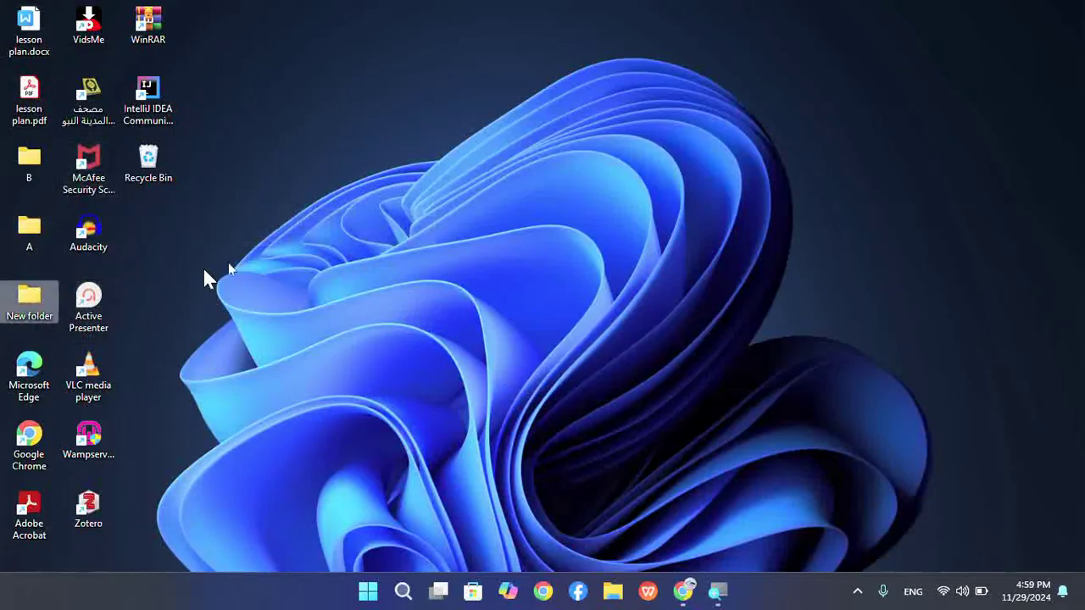
{"action": "left_click", "coordinate": [410, 218]}
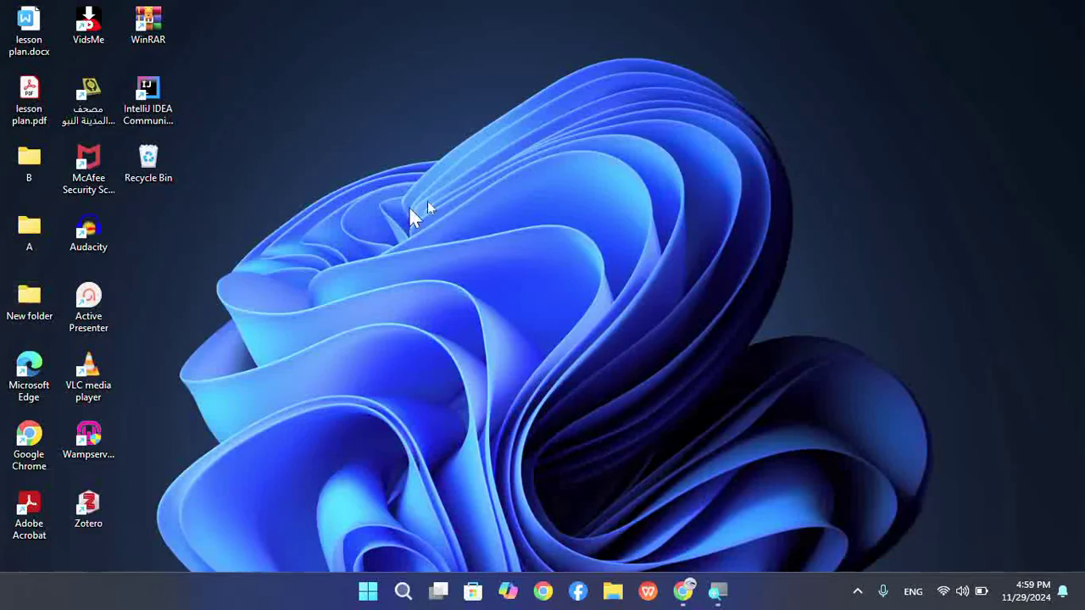
- Review the desktop's icon size options and switch the icons to large
{"action": "right_click", "coordinate": [498, 219]}
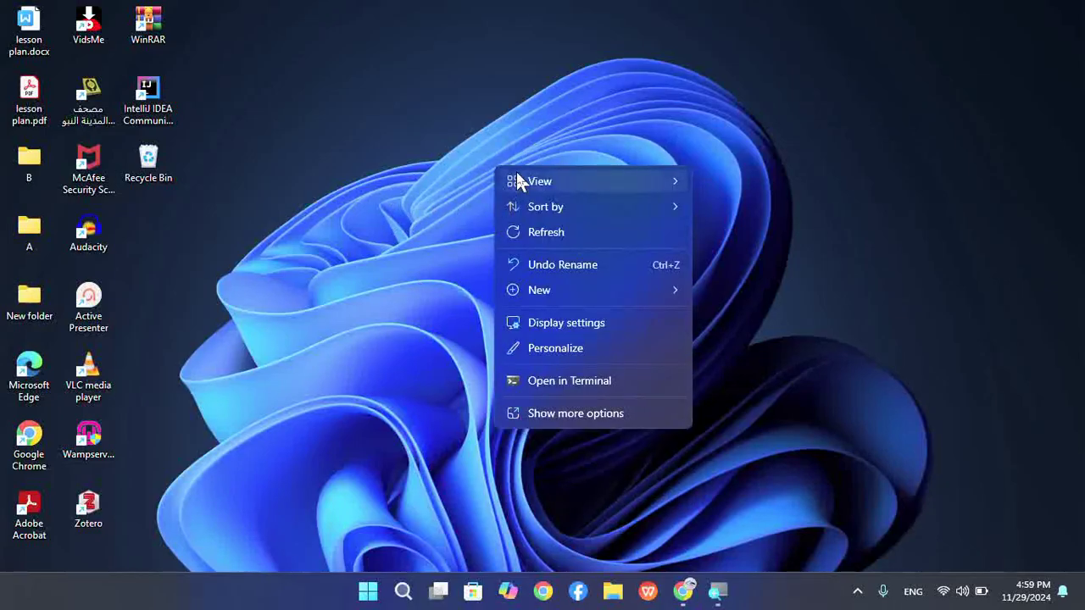
{"action": "mouse_move", "coordinate": [518, 181]}
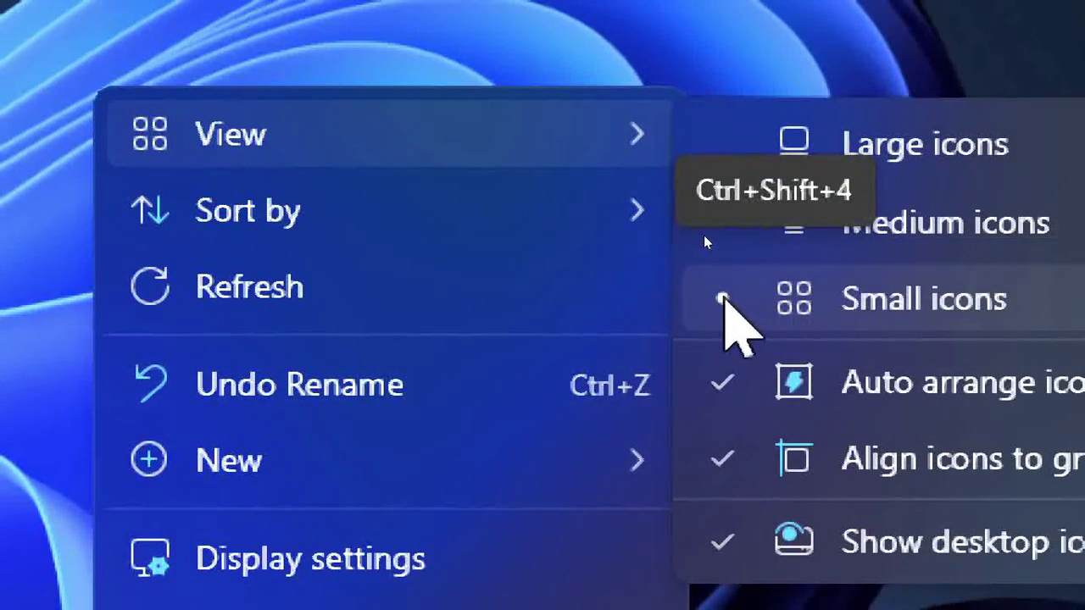
{"action": "left_click", "coordinate": [723, 297]}
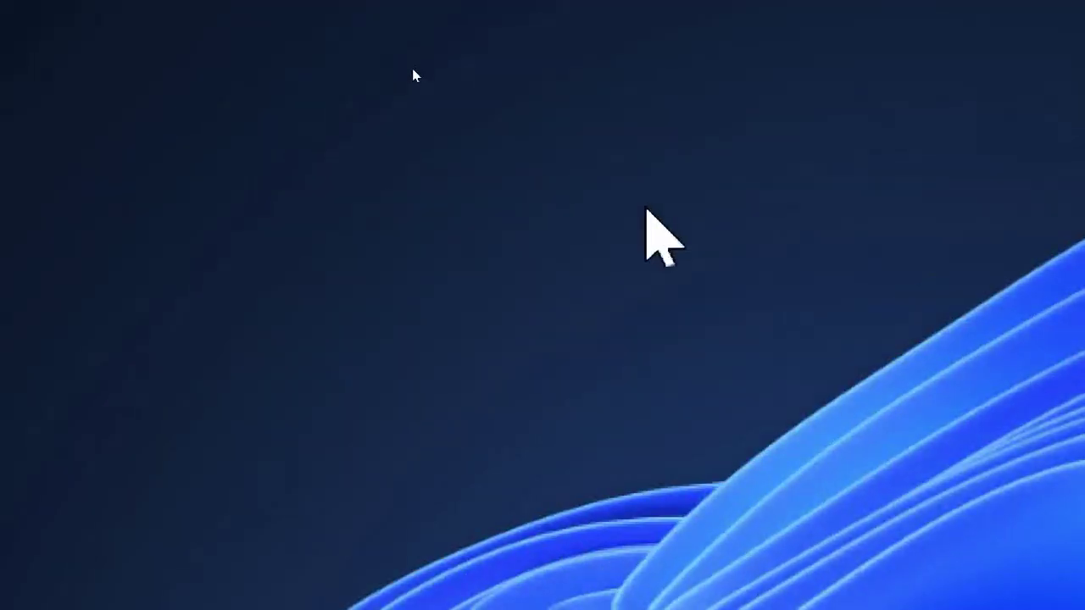
{"action": "right_click", "coordinate": [629, 220]}
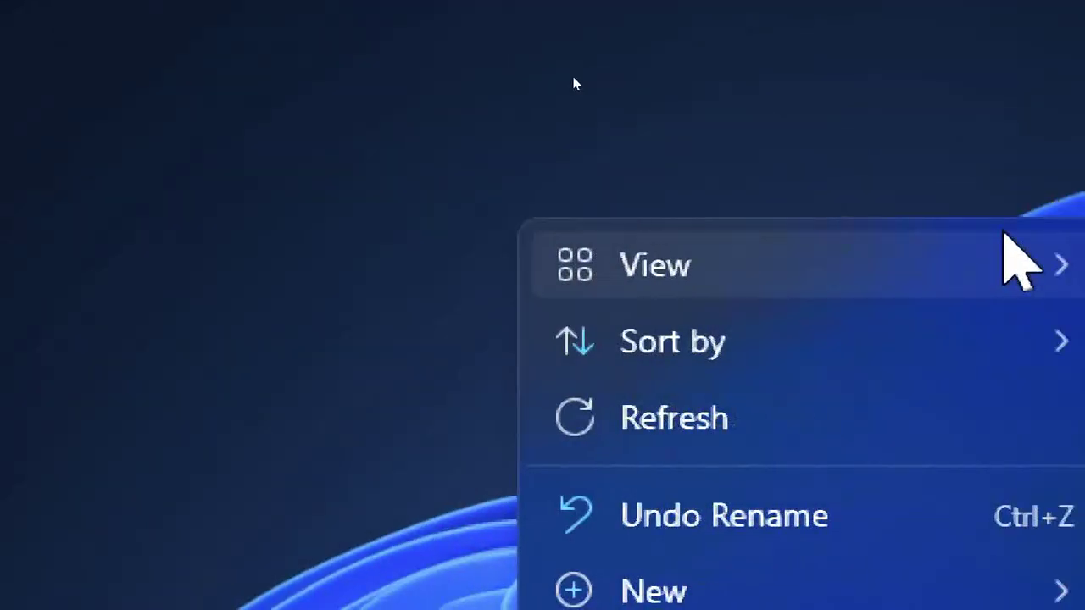
{"action": "mouse_move", "coordinate": [688, 276]}
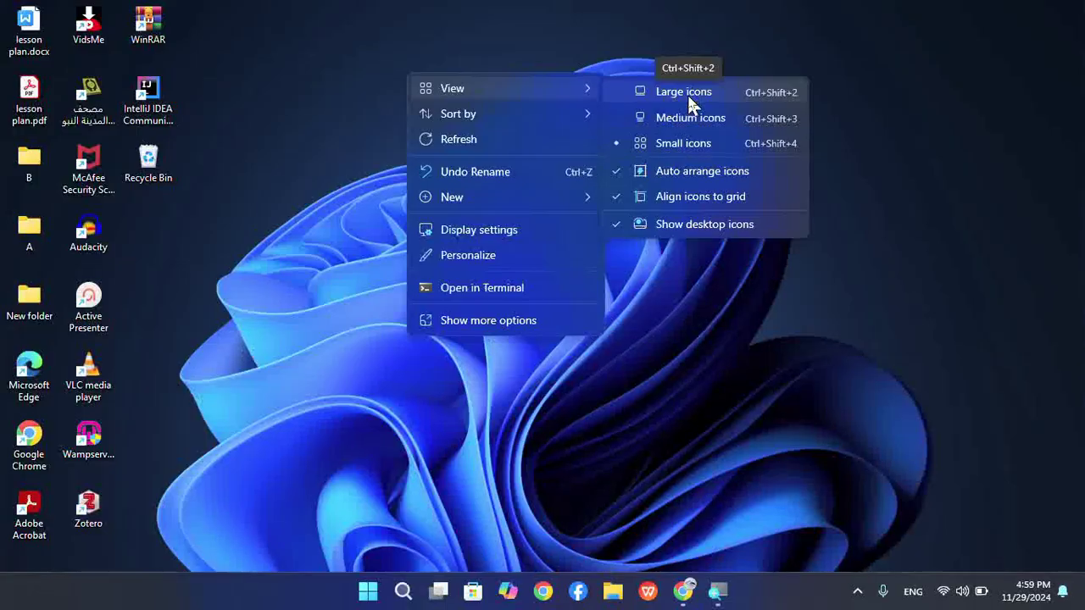
{"action": "left_click", "coordinate": [687, 99]}
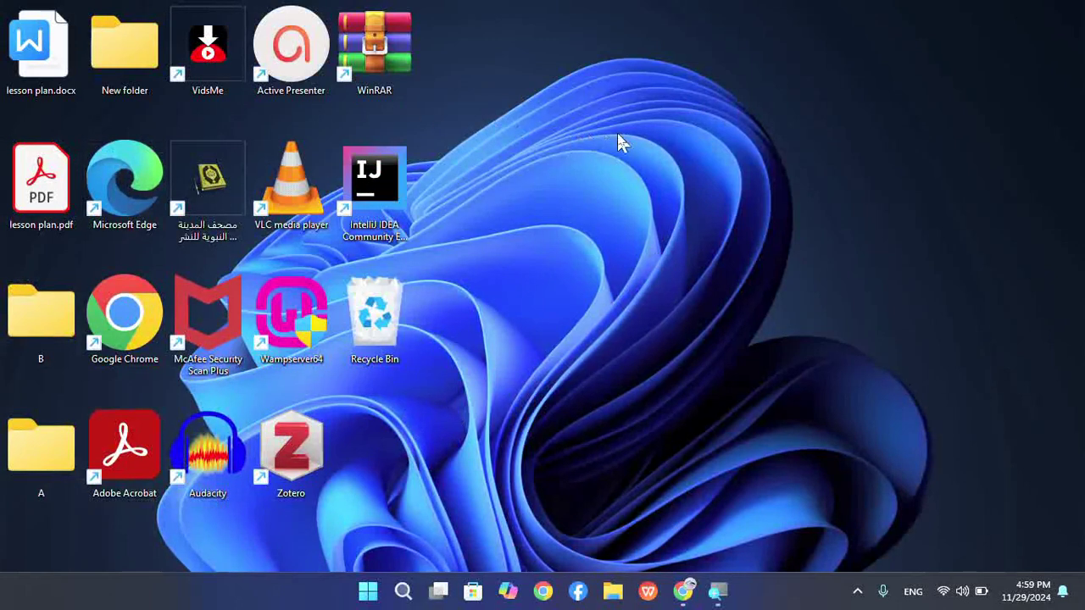
- Set the desktop icons to medium size, and return them to small size
{"action": "right_click", "coordinate": [734, 134]}
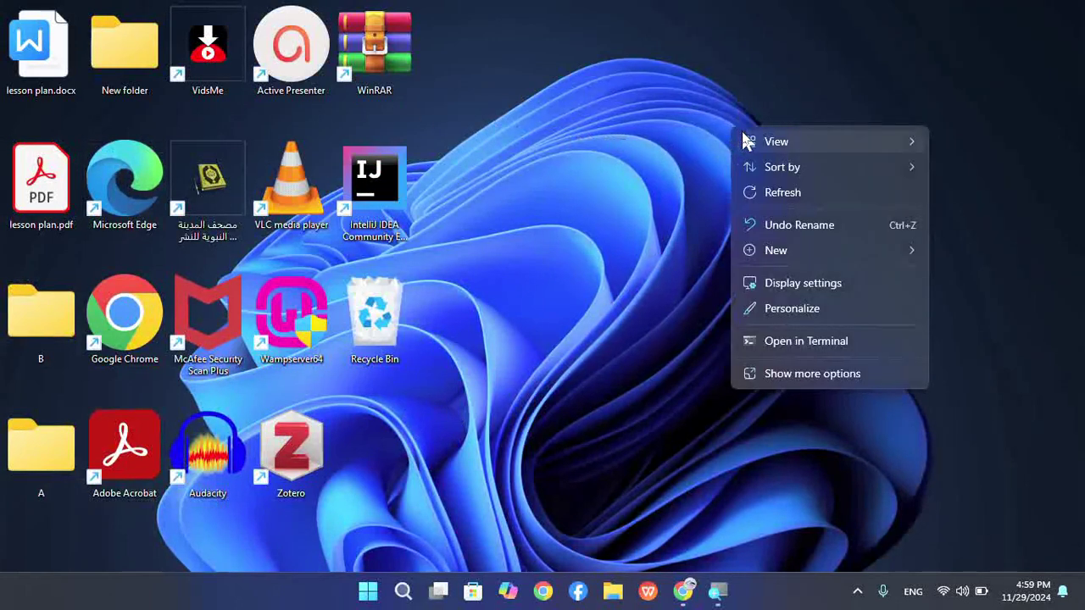
{"action": "mouse_move", "coordinate": [745, 141]}
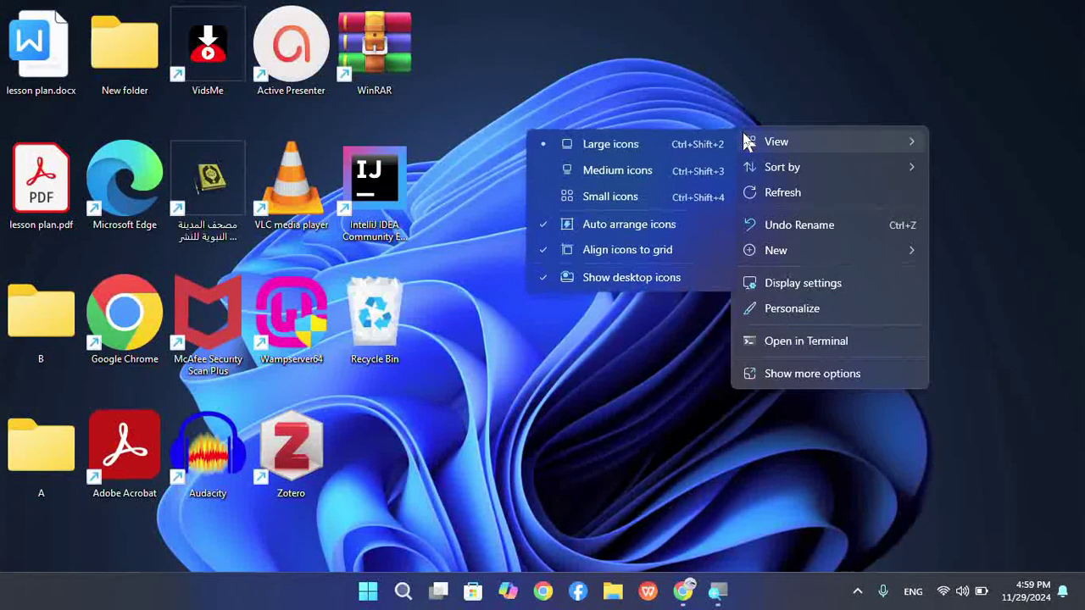
{"action": "left_click", "coordinate": [609, 175]}
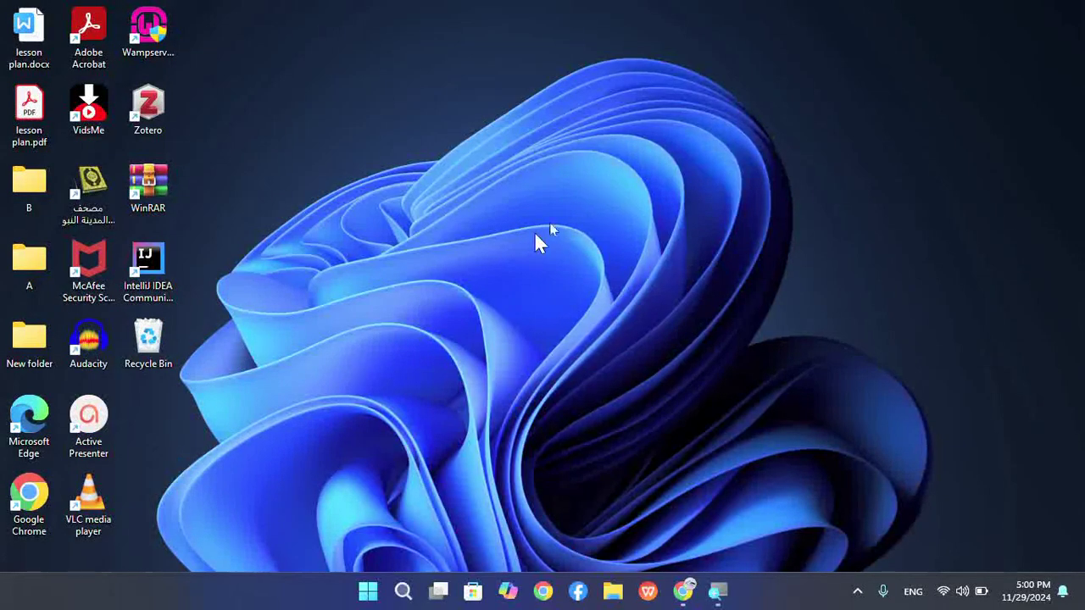
{"action": "right_click", "coordinate": [441, 86]}
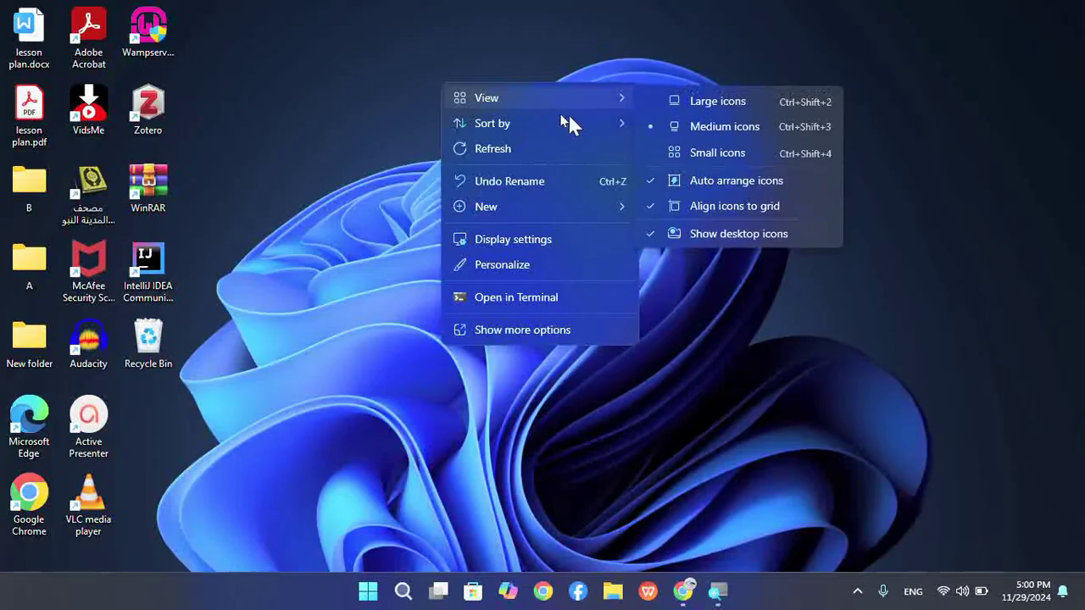
{"action": "left_click", "coordinate": [680, 155]}
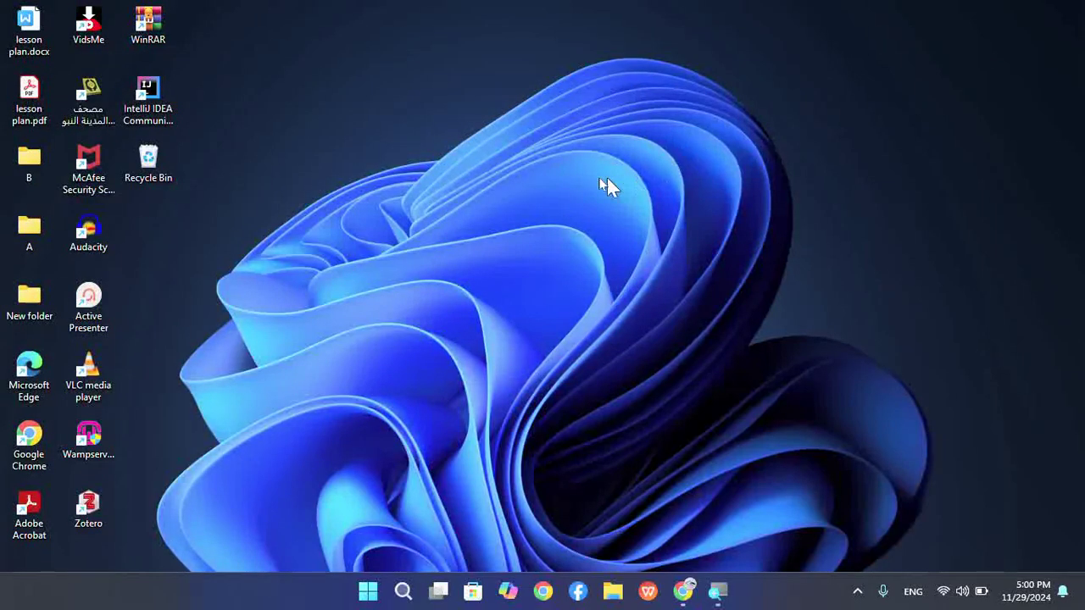
- Open the desktop's personalization settings, set the background to the recent image with colourful pink and yellow petals, and minimise Settings
{"action": "right_click", "coordinate": [512, 174]}
{"action": "mouse_move", "coordinate": [533, 182]}
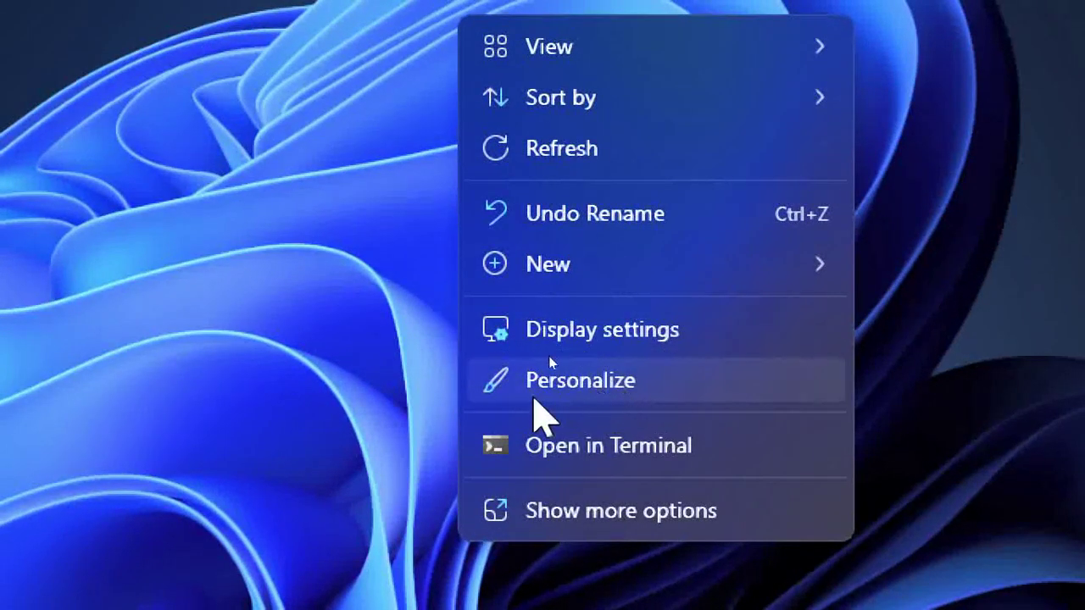
{"action": "left_click", "coordinate": [571, 396]}
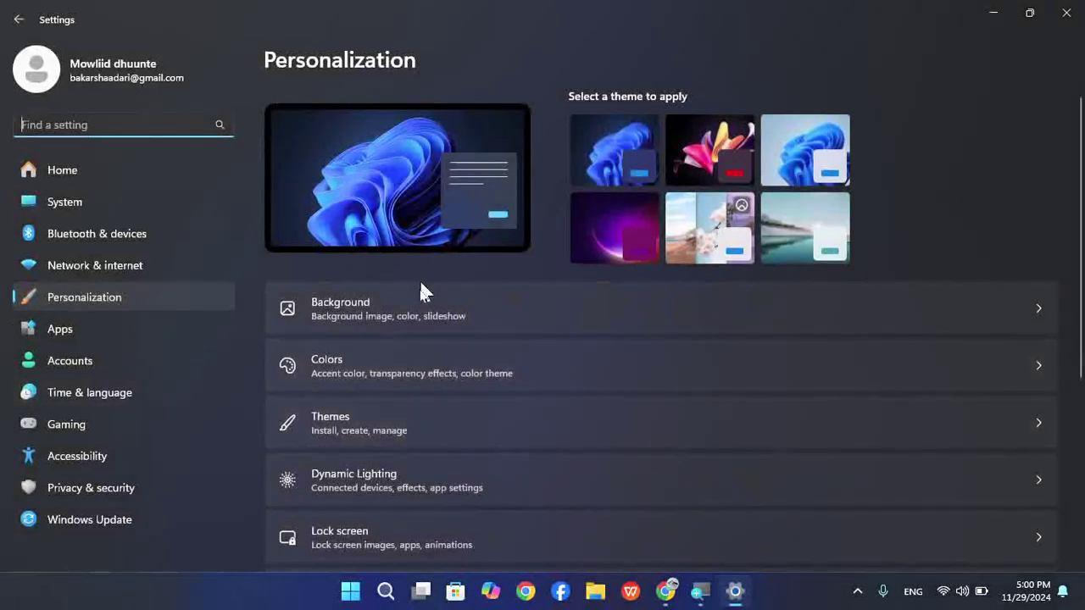
{"action": "left_click", "coordinate": [390, 326]}
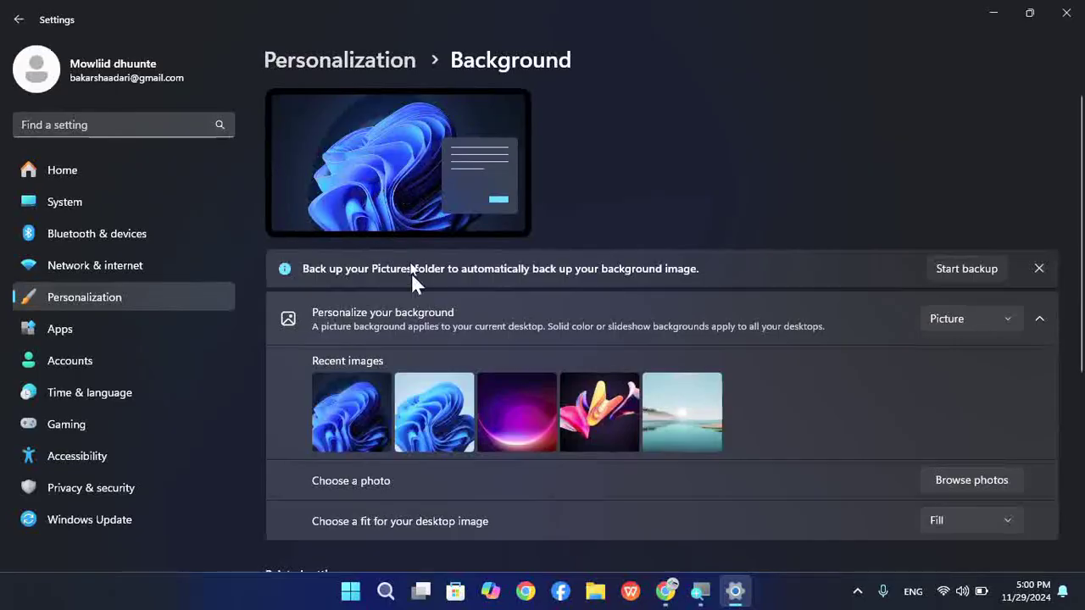
{"action": "left_click", "coordinate": [592, 437]}
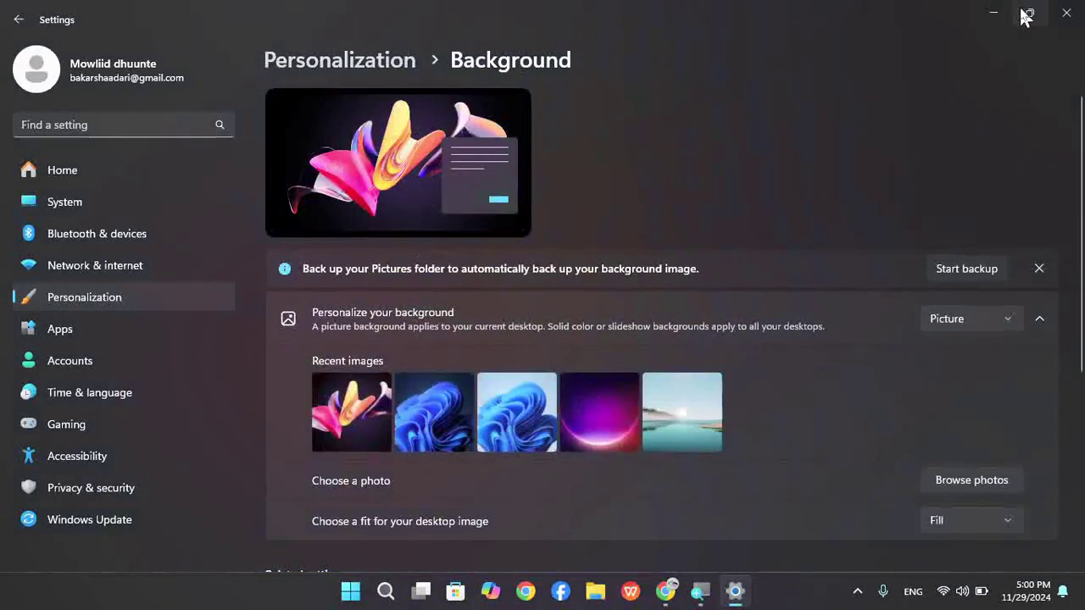
{"action": "left_click", "coordinate": [997, 14]}
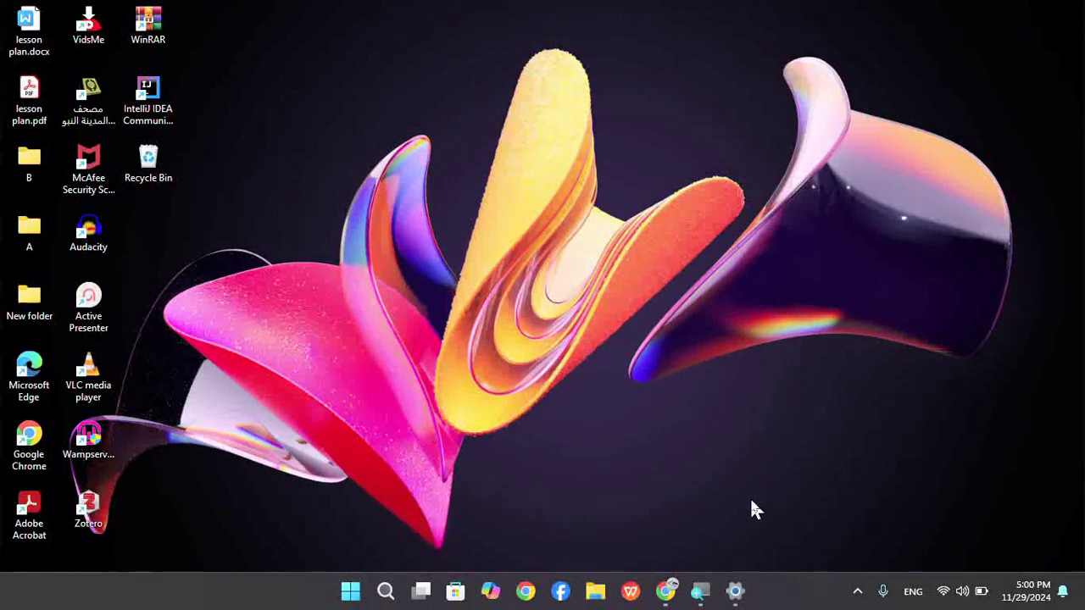
- Reopen the background settings, set the desktop background to the recent image of a calm lake at sunrise, and minimise Settings
{"action": "left_click", "coordinate": [736, 591]}
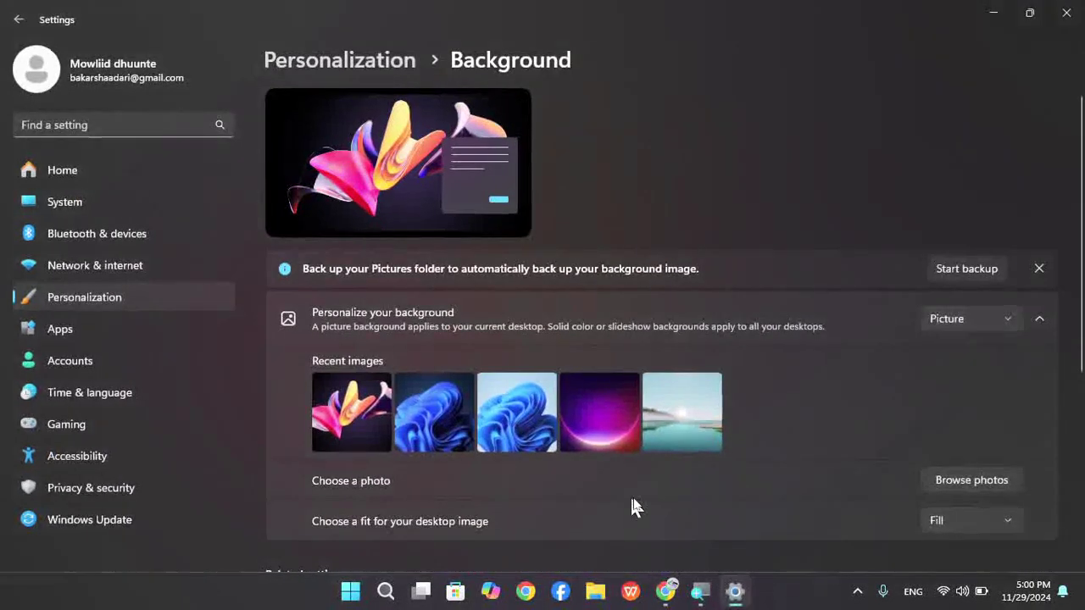
{"action": "left_click", "coordinate": [663, 445]}
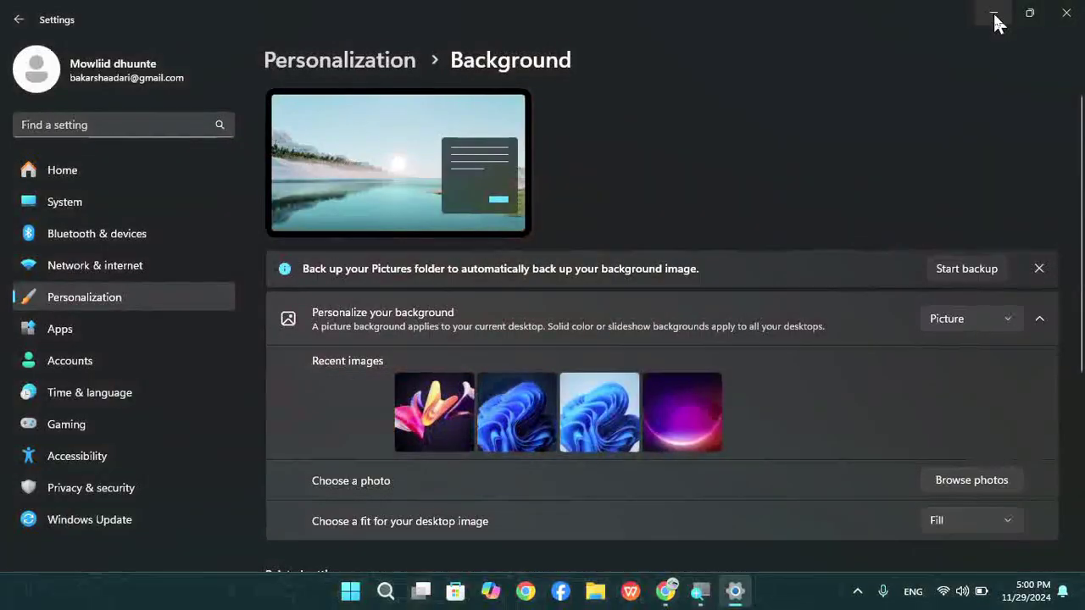
{"action": "left_click", "coordinate": [994, 15]}
- Set the desktop background to the recent dark blue Windows bloom image and minimise Settings to show the desktop
{"action": "left_click", "coordinate": [735, 591]}
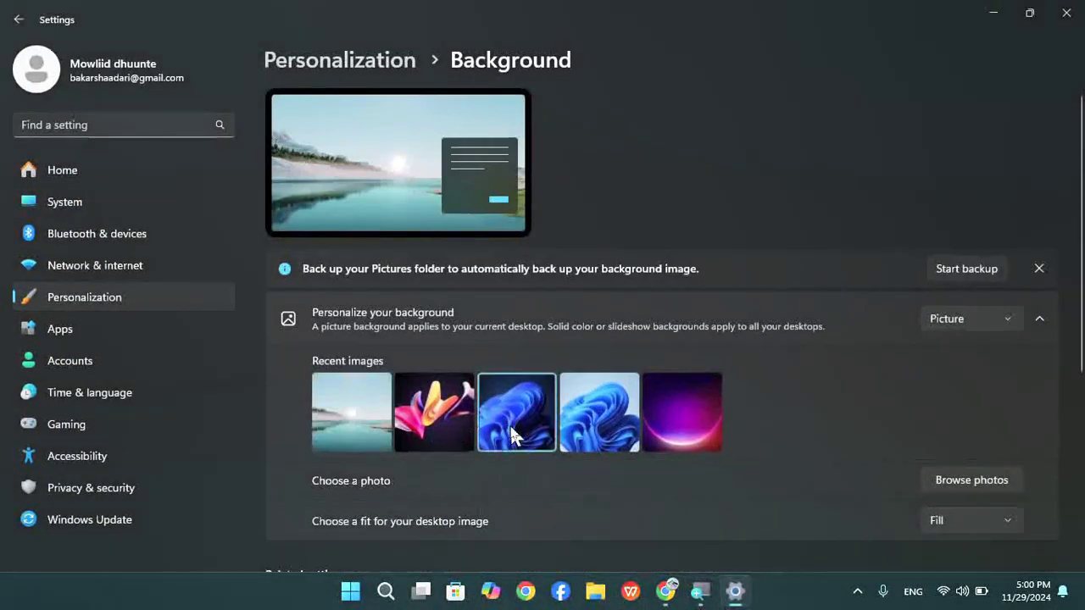
{"action": "left_click", "coordinate": [559, 424]}
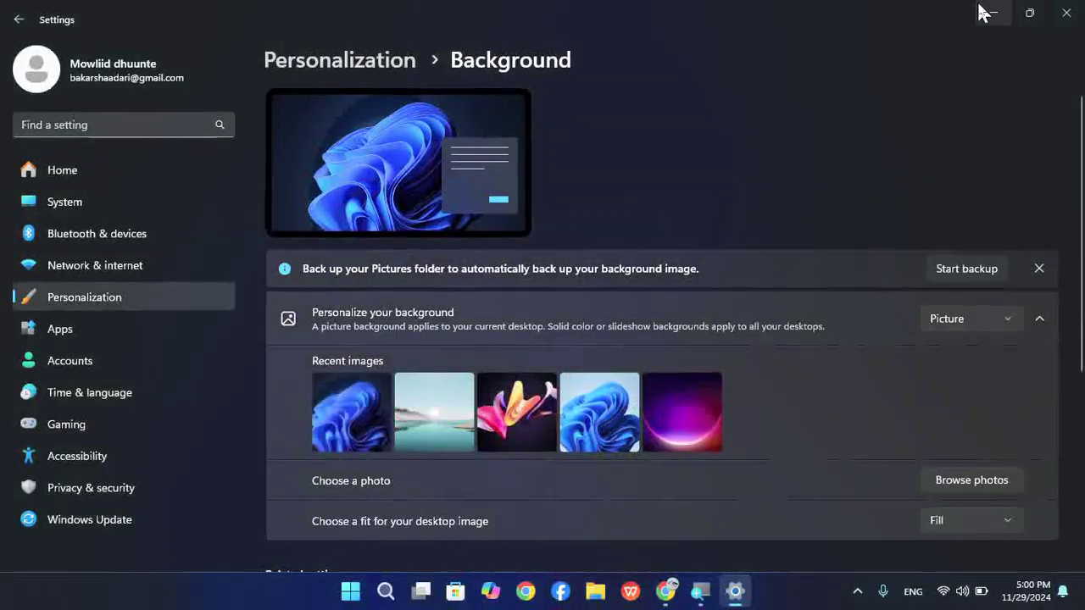
{"action": "left_click", "coordinate": [994, 14]}
- Review the available background types in the background settings, keeping Picture
{"action": "left_click", "coordinate": [734, 591]}
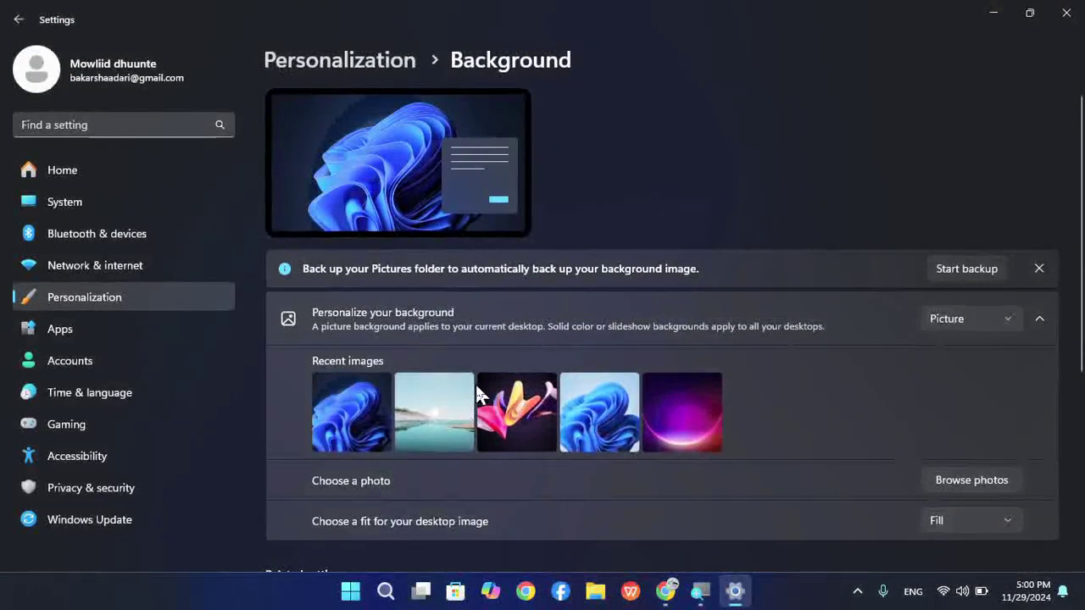
{"action": "left_click", "coordinate": [977, 325]}
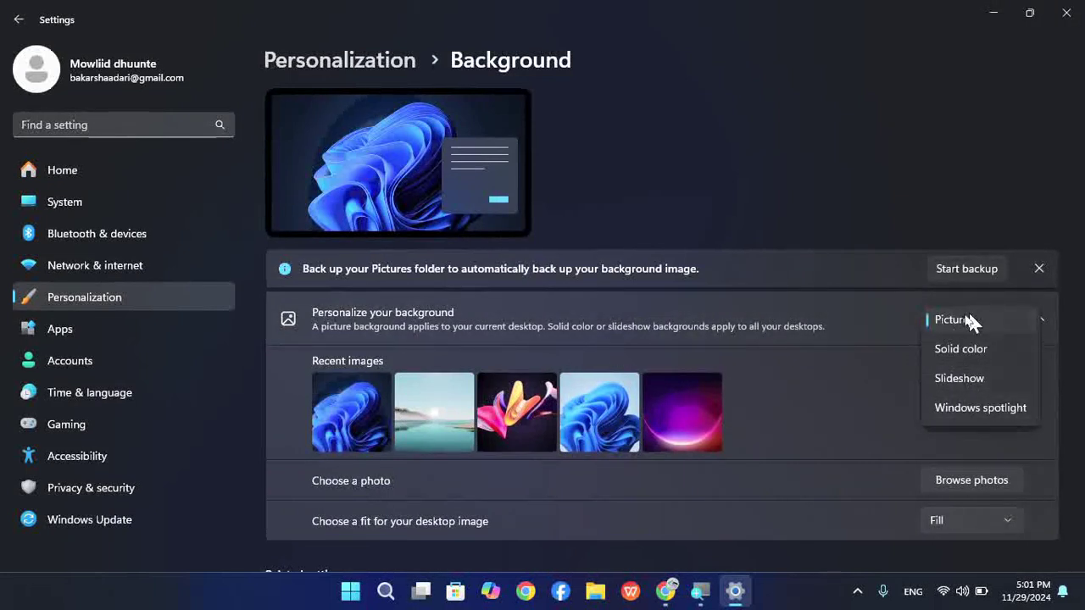
{"action": "left_click", "coordinate": [866, 399]}
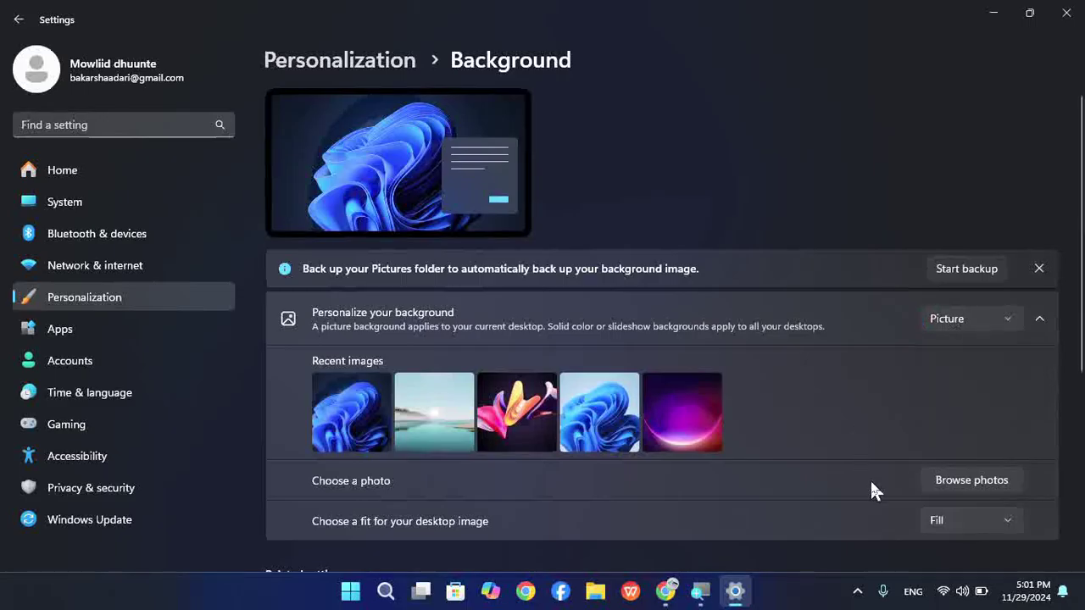
- Browse for a background photo in the Downloads folder and select the SH.T_._INFO_best_image_about_Online picture of a person in a red hoodie
{"action": "scroll", "coordinate": [867, 486], "scroll_direction": "down", "scroll_amount": 1}
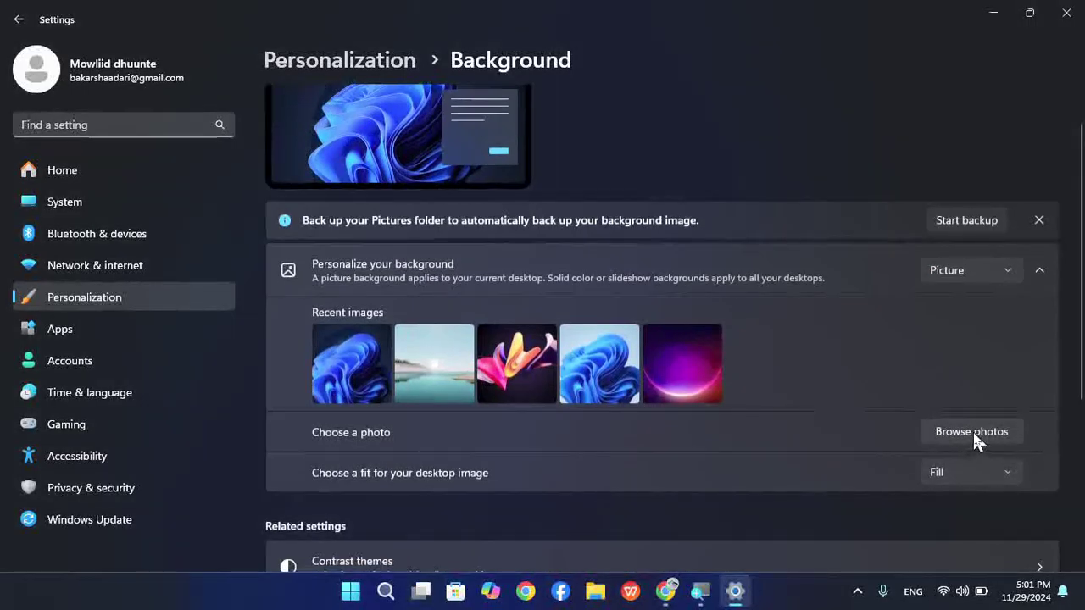
{"action": "left_click", "coordinate": [974, 434]}
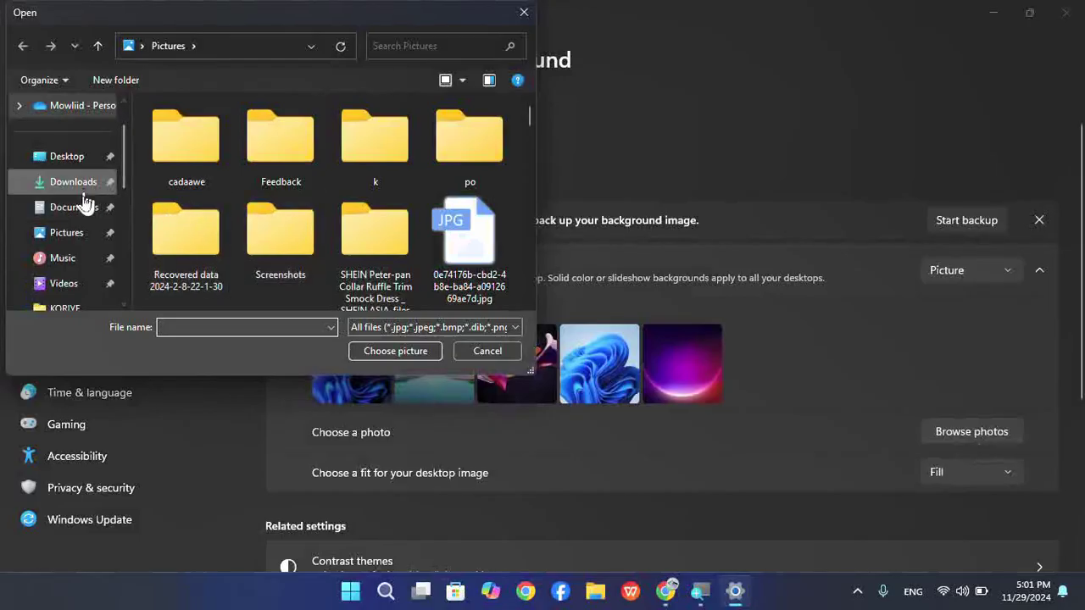
{"action": "left_click", "coordinate": [85, 183]}
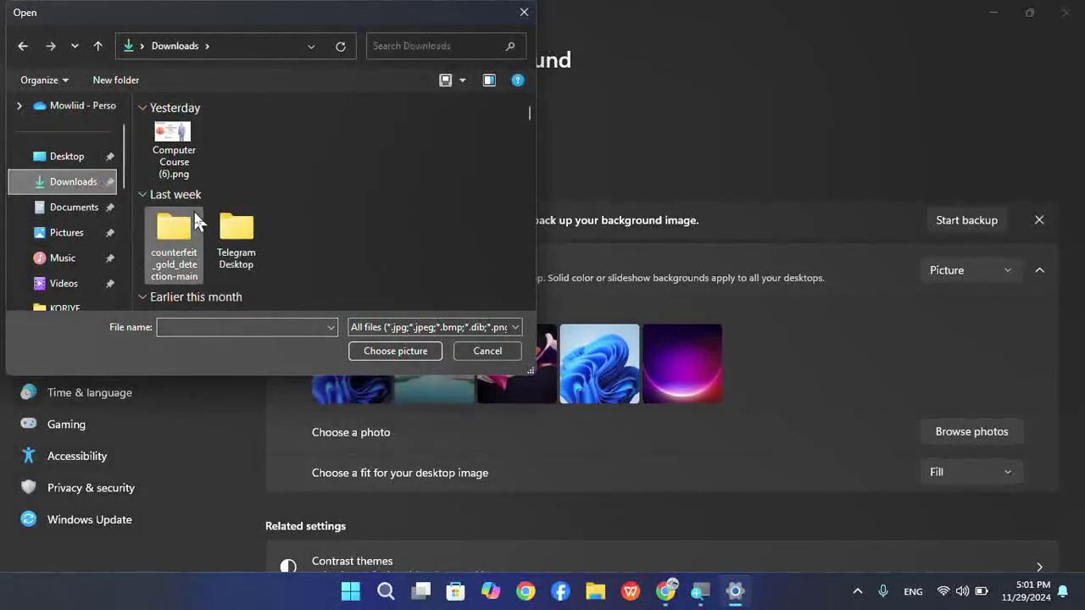
{"action": "scroll", "coordinate": [241, 257], "scroll_direction": "down", "scroll_amount": 4}
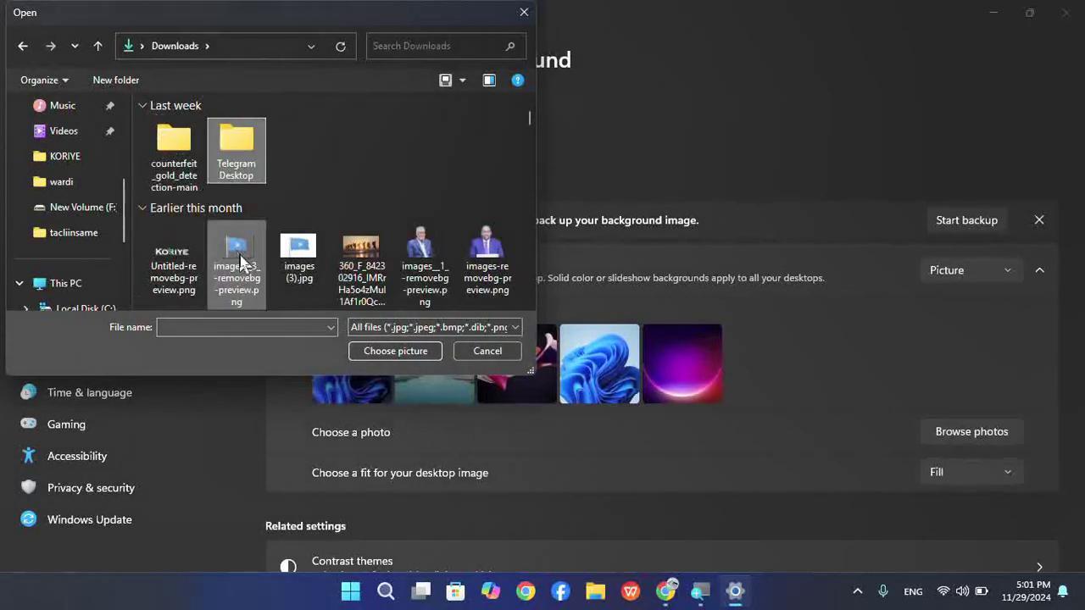
{"action": "scroll", "coordinate": [238, 261], "scroll_direction": "up", "scroll_amount": 1}
{"action": "scroll", "coordinate": [237, 258], "scroll_direction": "up", "scroll_amount": 3}
{"action": "scroll", "coordinate": [246, 262], "scroll_direction": "down", "scroll_amount": 7}
{"action": "scroll", "coordinate": [279, 263], "scroll_direction": "down", "scroll_amount": 3}
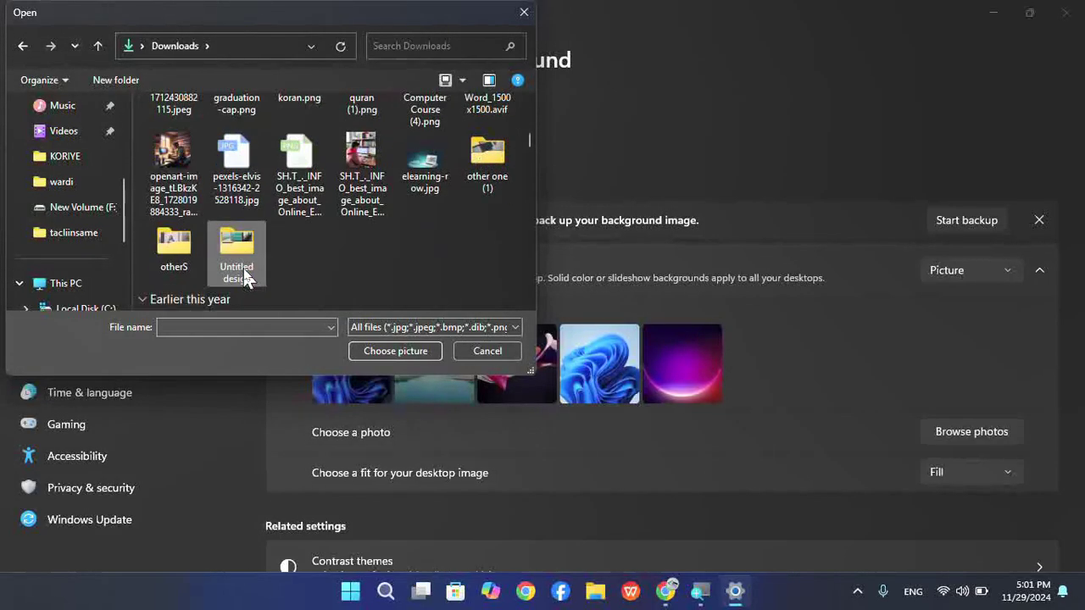
{"action": "scroll", "coordinate": [373, 237], "scroll_direction": "up", "scroll_amount": 2}
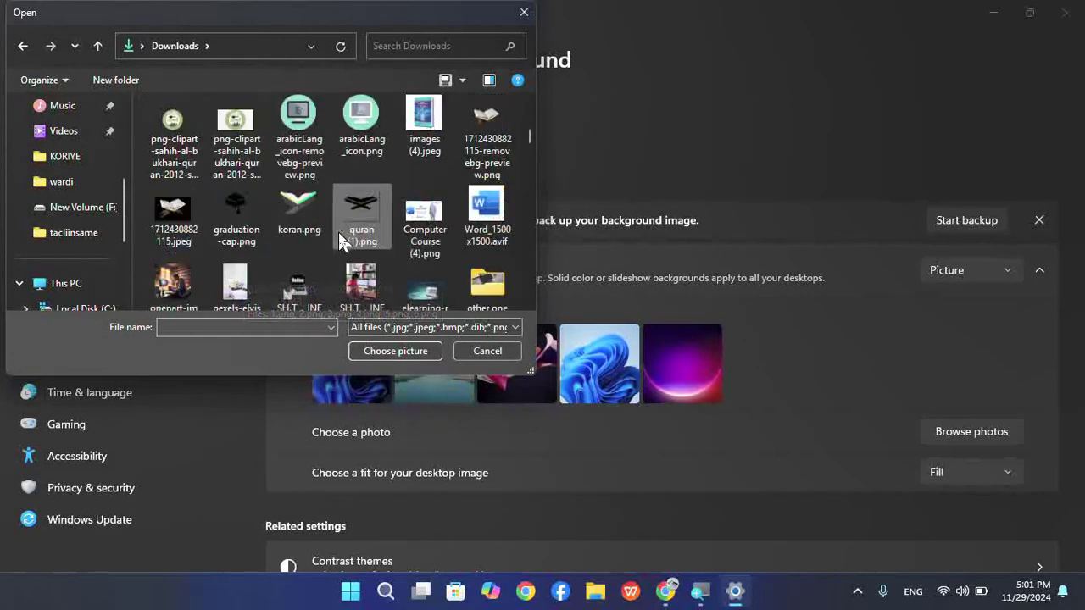
{"action": "left_click", "coordinate": [363, 278]}
- Check the other Downloads pictures, apply the selected photo as the desktop background, and minimise Settings
{"action": "scroll", "coordinate": [360, 276], "scroll_direction": "up", "scroll_amount": 2}
{"action": "scroll", "coordinate": [339, 255], "scroll_direction": "up", "scroll_amount": 6}
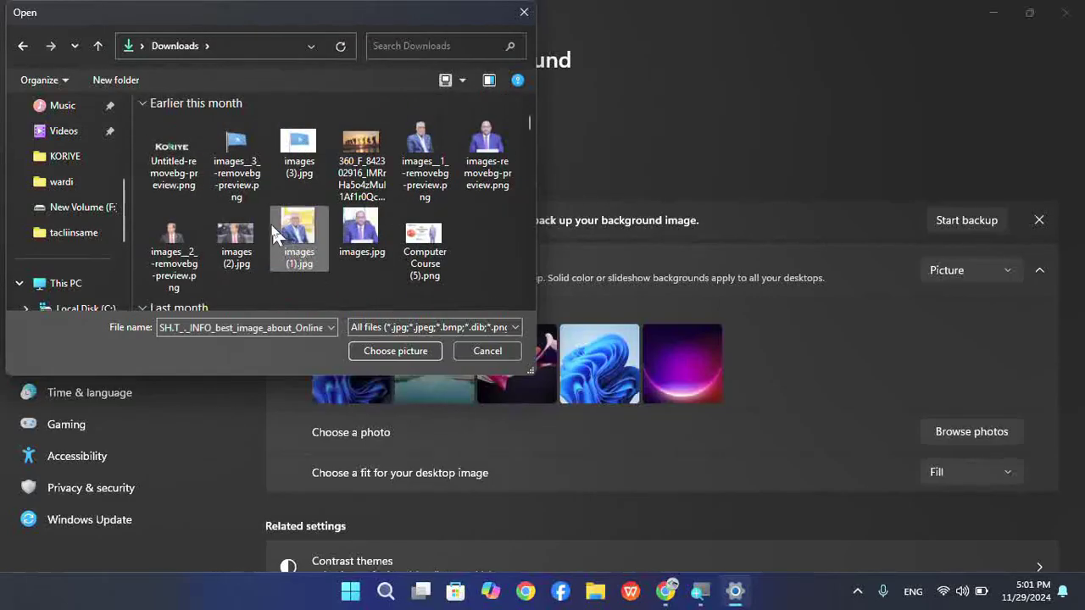
{"action": "scroll", "coordinate": [269, 218], "scroll_direction": "down", "scroll_amount": 5}
{"action": "scroll", "coordinate": [280, 219], "scroll_direction": "down", "scroll_amount": 3}
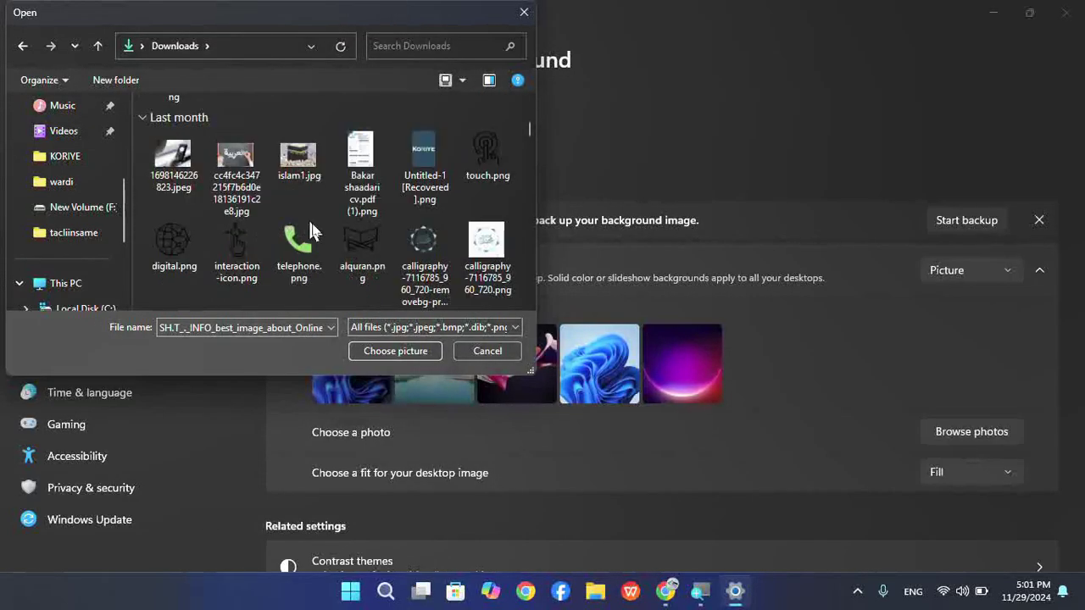
{"action": "left_click", "coordinate": [405, 352]}
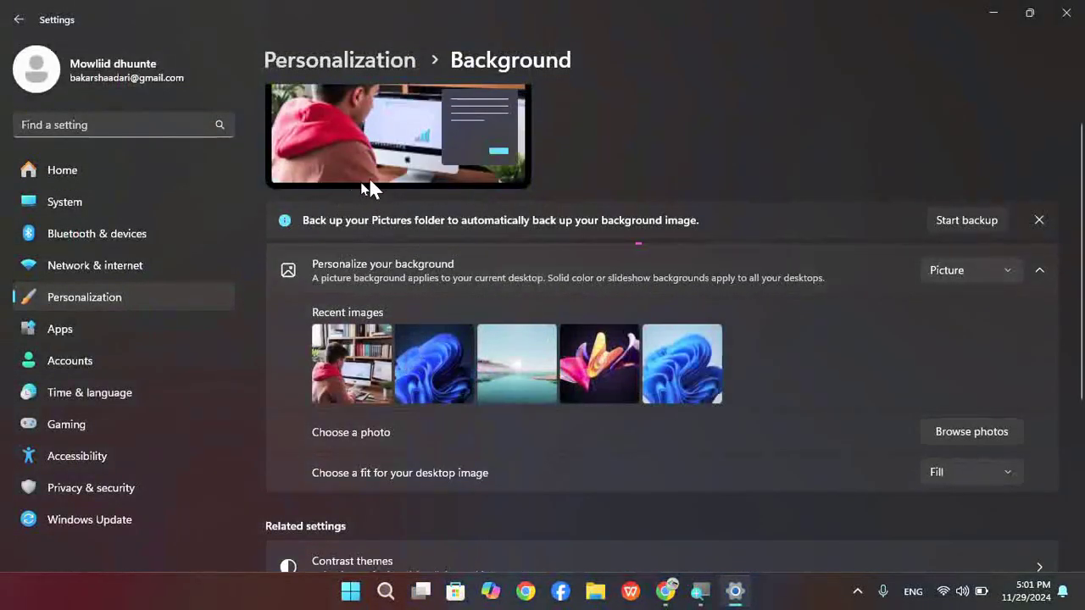
{"action": "left_click", "coordinate": [995, 14]}
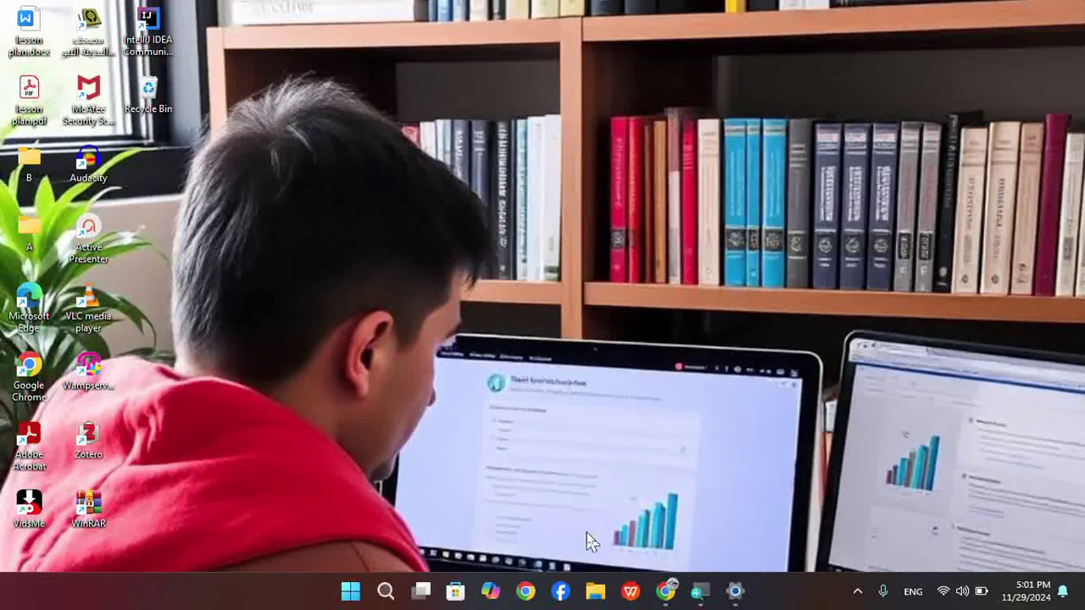
- Set the desktop image fit to Stretch and minimise Settings to view the desktop
{"action": "mouse_move", "coordinate": [665, 597]}
{"action": "left_click", "coordinate": [734, 594]}
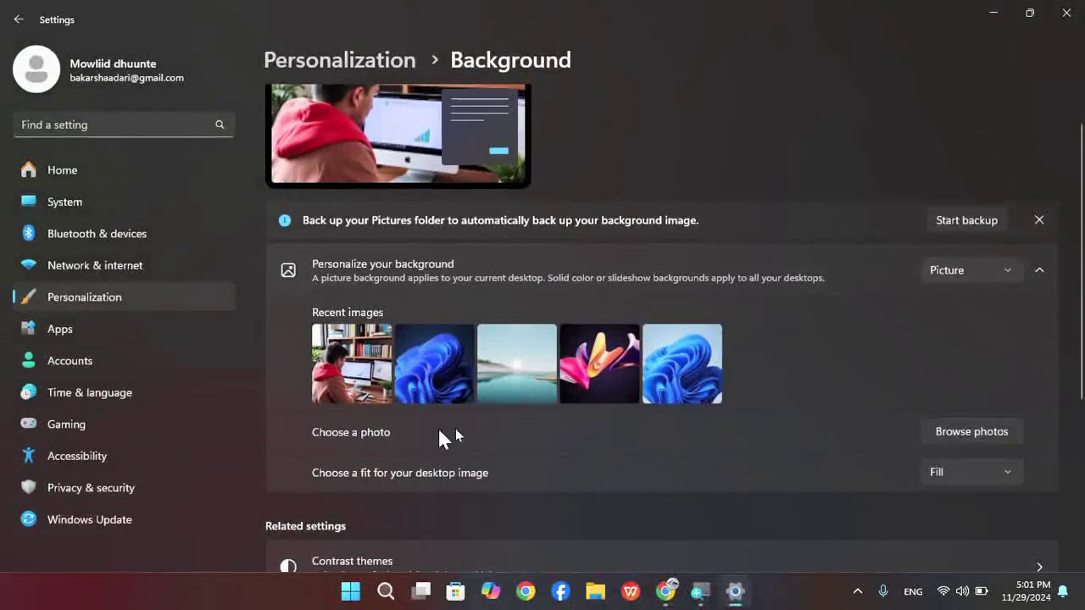
{"action": "left_click", "coordinate": [935, 473]}
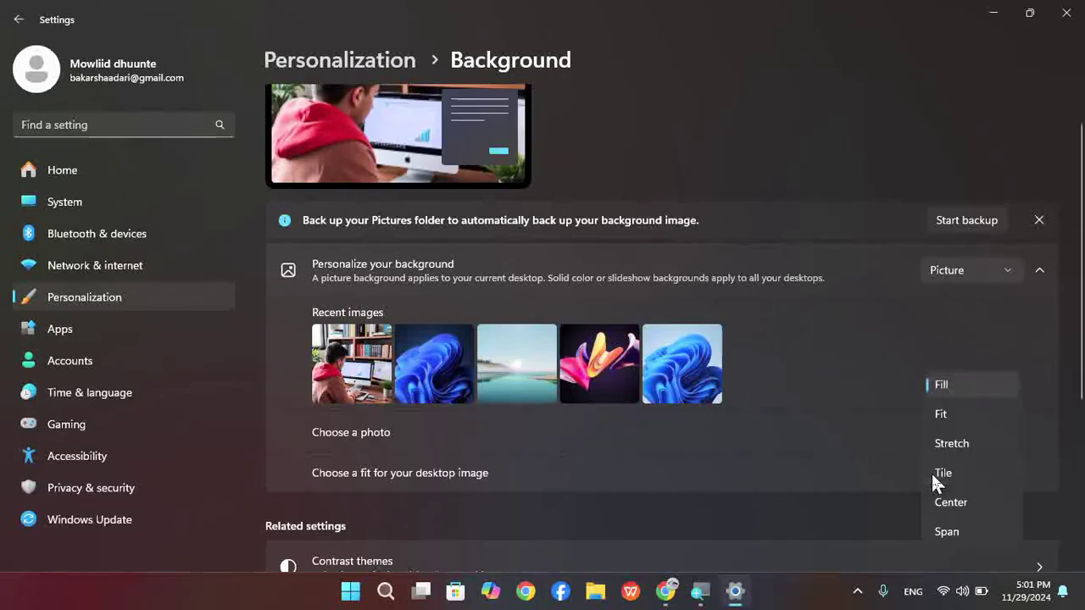
{"action": "left_click", "coordinate": [938, 446]}
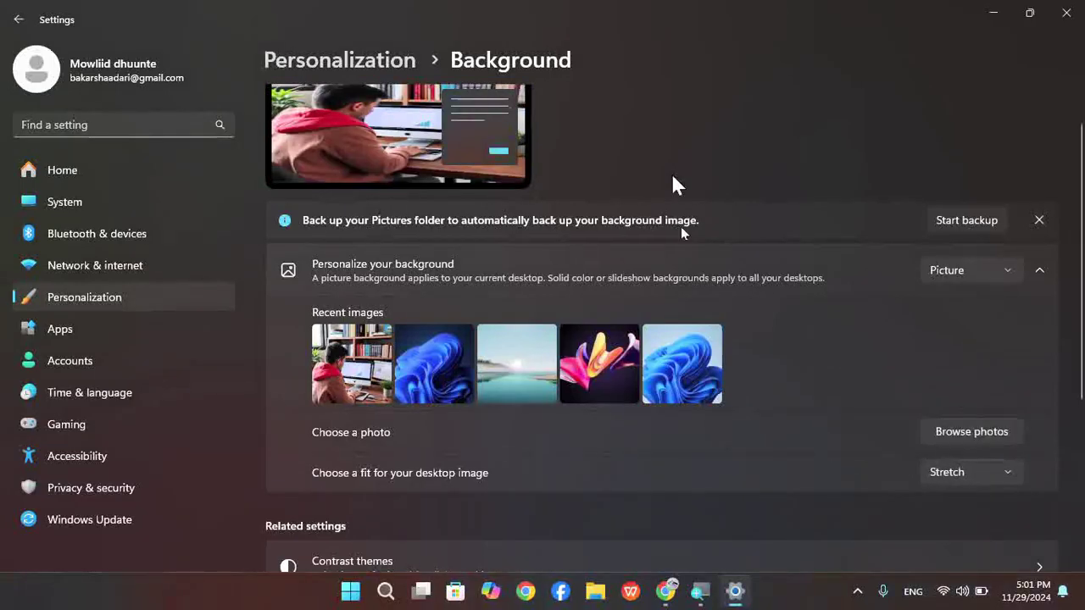
{"action": "left_click", "coordinate": [994, 13]}
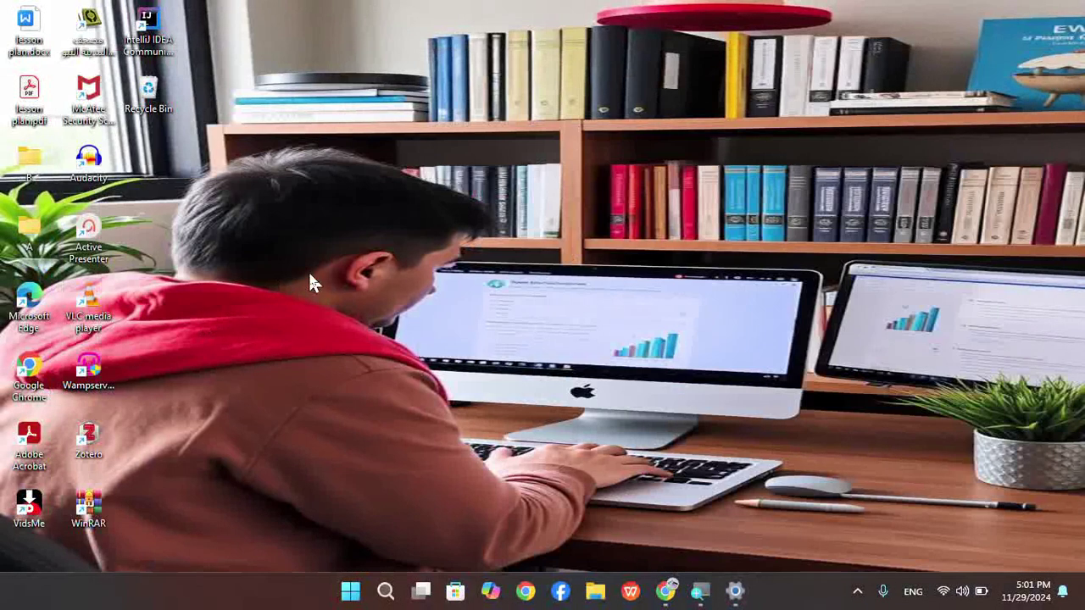
- Change the desktop image fit to Center and minimise Settings to view the desktop
{"action": "left_click", "coordinate": [735, 591]}
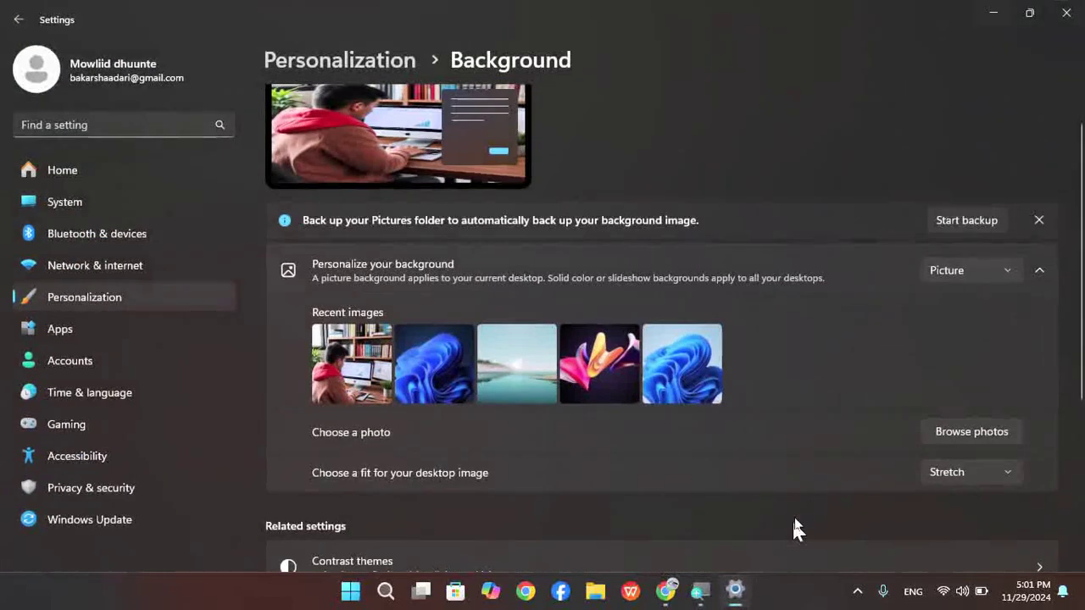
{"action": "left_click", "coordinate": [944, 475]}
{"action": "left_click", "coordinate": [947, 507]}
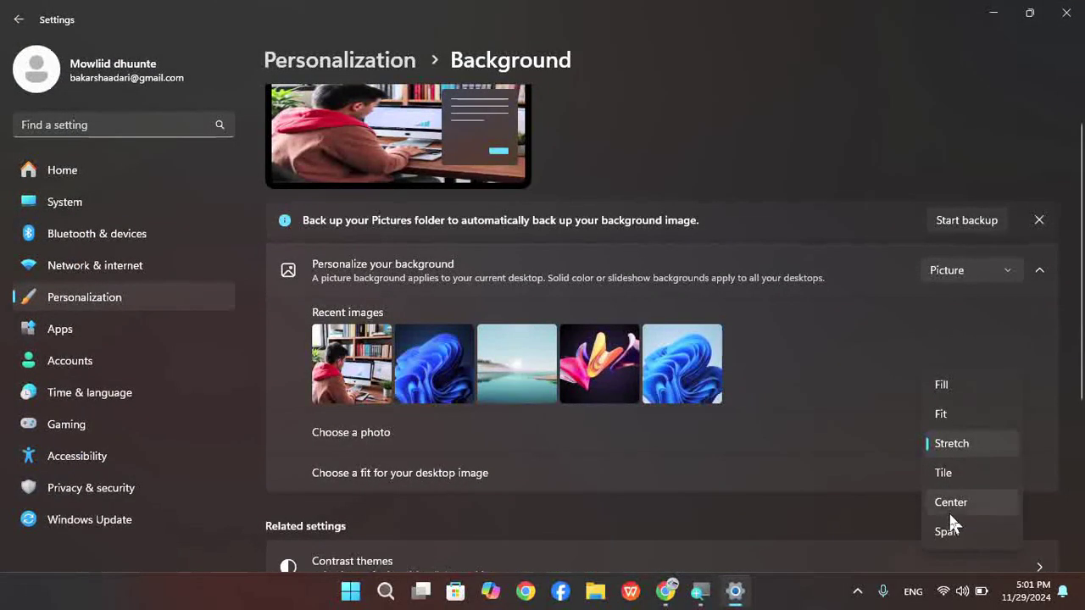
{"action": "left_click", "coordinate": [993, 13]}
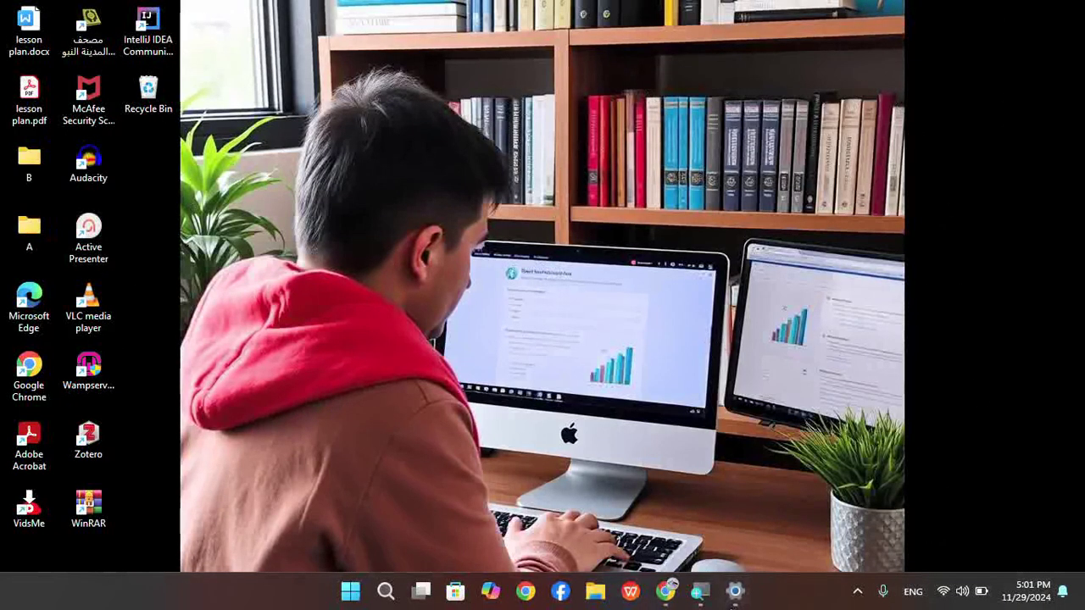
- Change the desktop image fit to Span and minimise Settings to view the desktop
{"action": "left_click", "coordinate": [735, 591]}
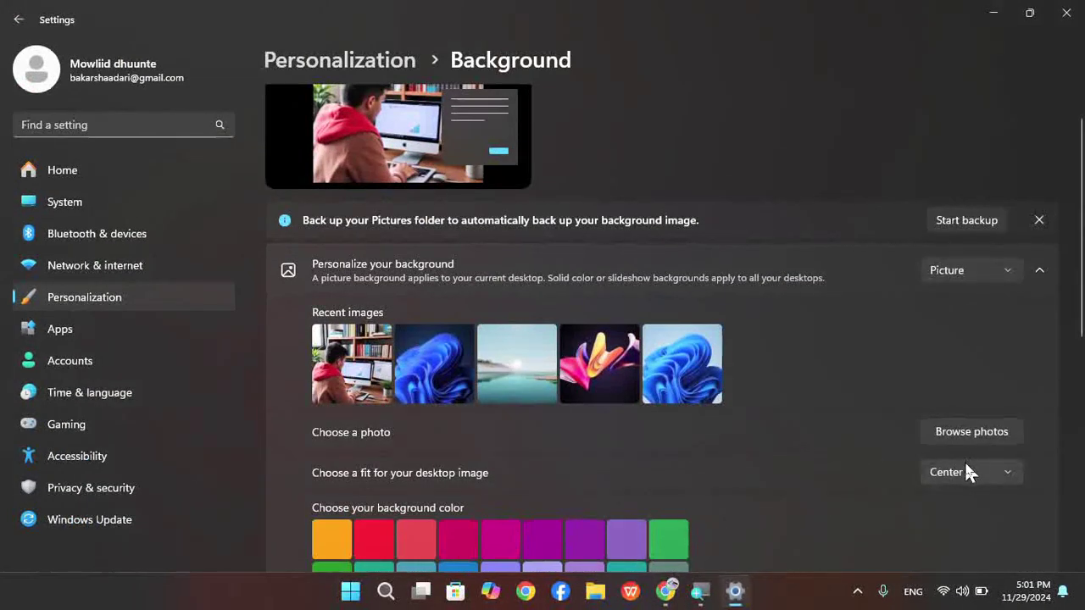
{"action": "left_click", "coordinate": [969, 472]}
{"action": "left_click", "coordinate": [957, 501]}
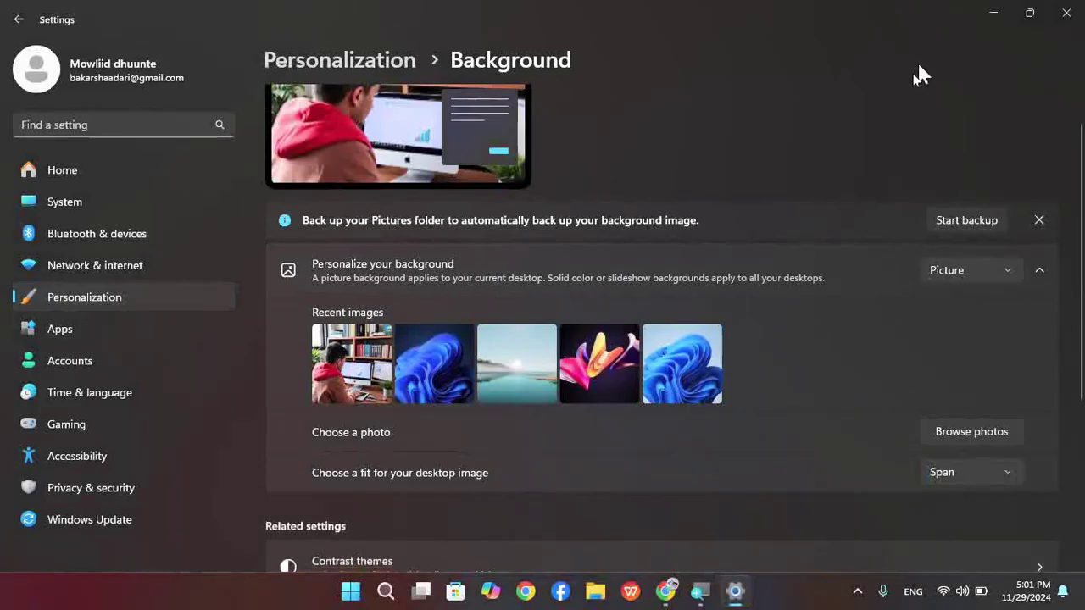
{"action": "left_click", "coordinate": [990, 19]}
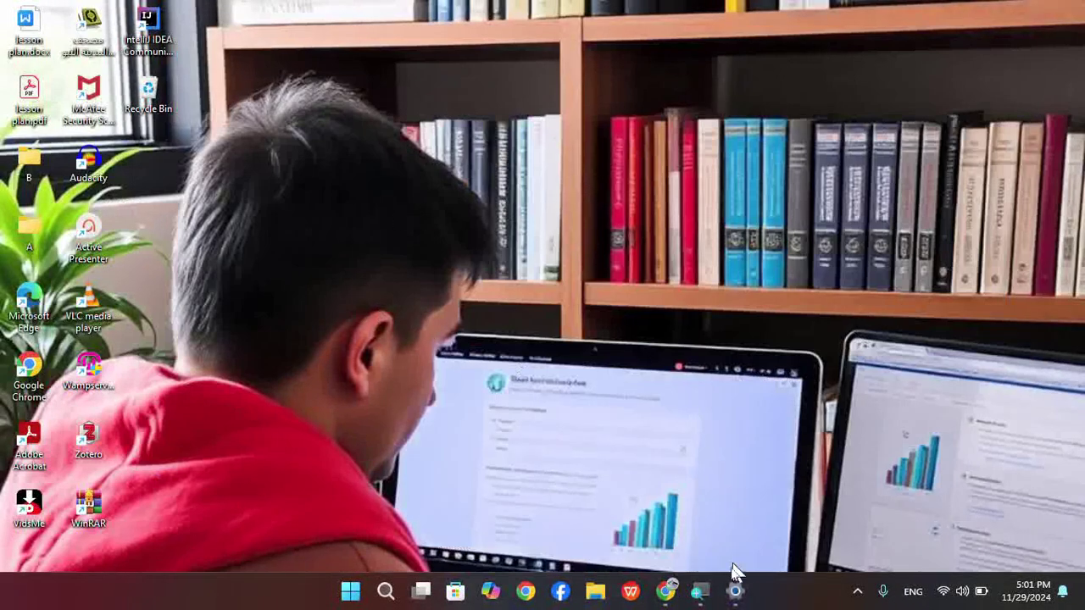
- Return to the background settings and change the desktop image fit to Tile
{"action": "left_click", "coordinate": [699, 591]}
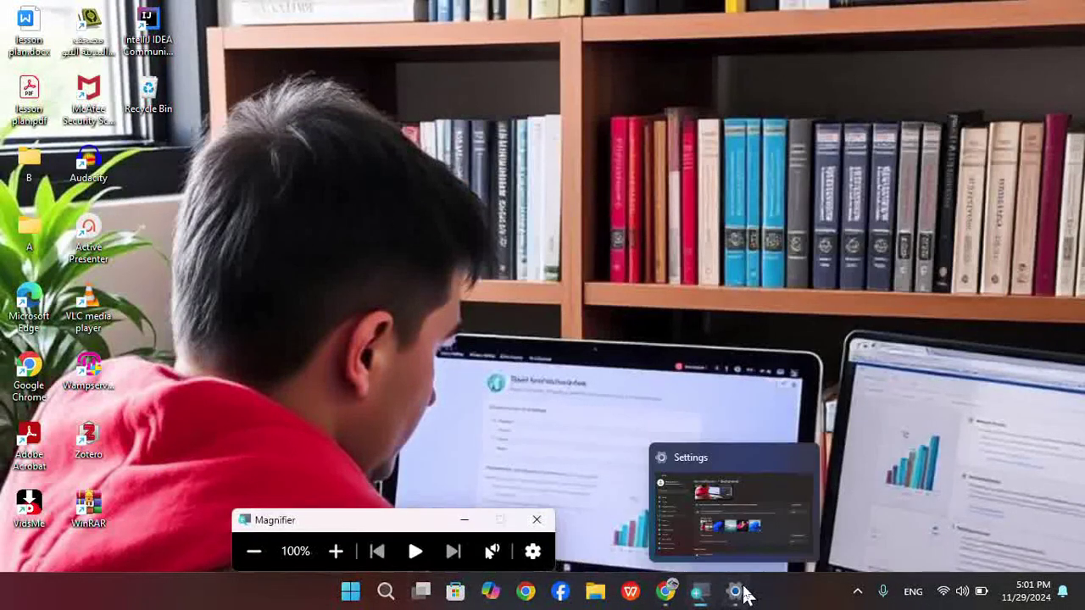
{"action": "left_click", "coordinate": [744, 592]}
{"action": "left_click", "coordinate": [993, 481]}
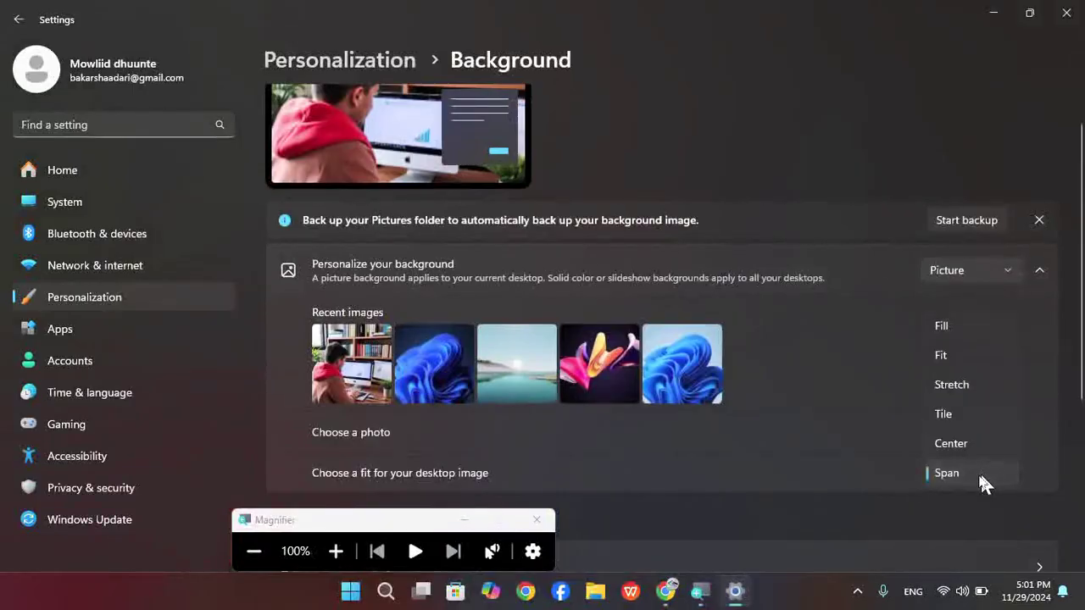
{"action": "left_click", "coordinate": [945, 416]}
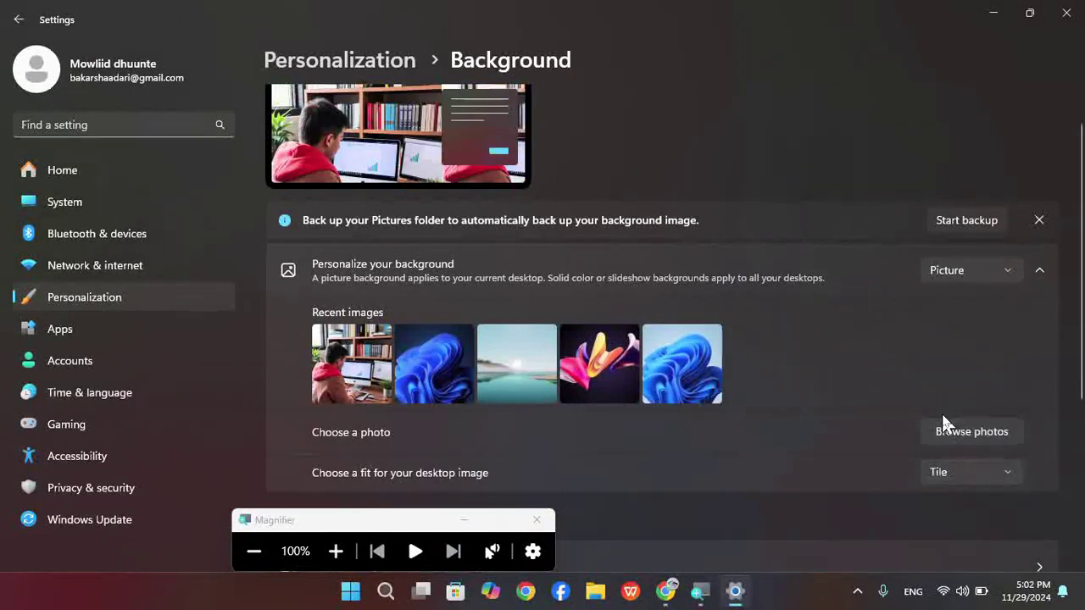
- Set the background to the recent dark blue Windows bloom image with the Fill fit, and minimise Settings
{"action": "left_click", "coordinate": [431, 379]}
{"action": "scroll", "coordinate": [468, 339], "scroll_direction": "up", "scroll_amount": 1}
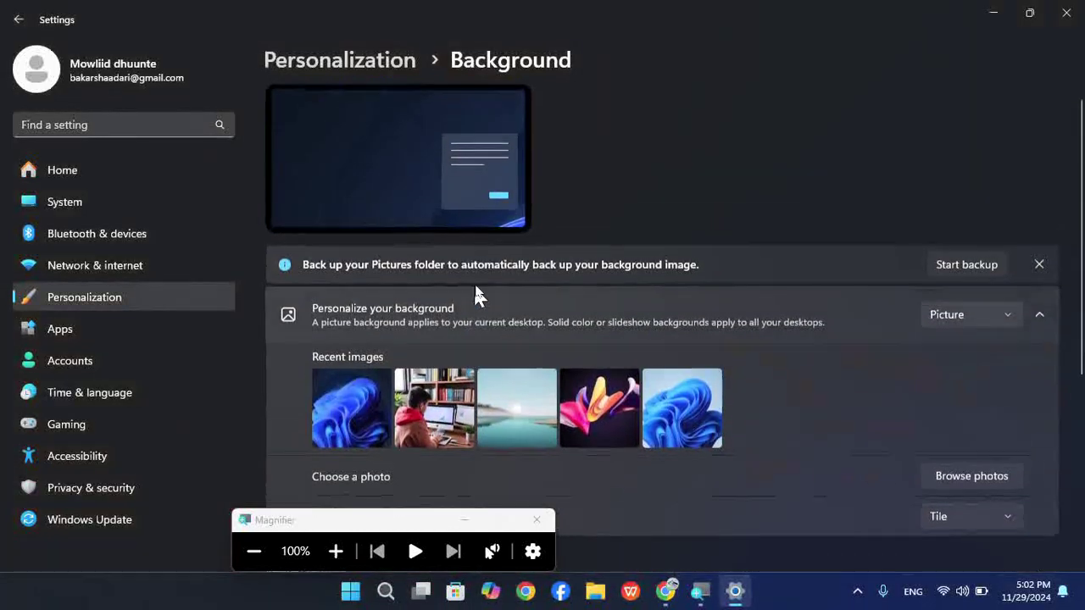
{"action": "scroll", "coordinate": [915, 466], "scroll_direction": "down", "scroll_amount": 1}
{"action": "left_click", "coordinate": [952, 472]}
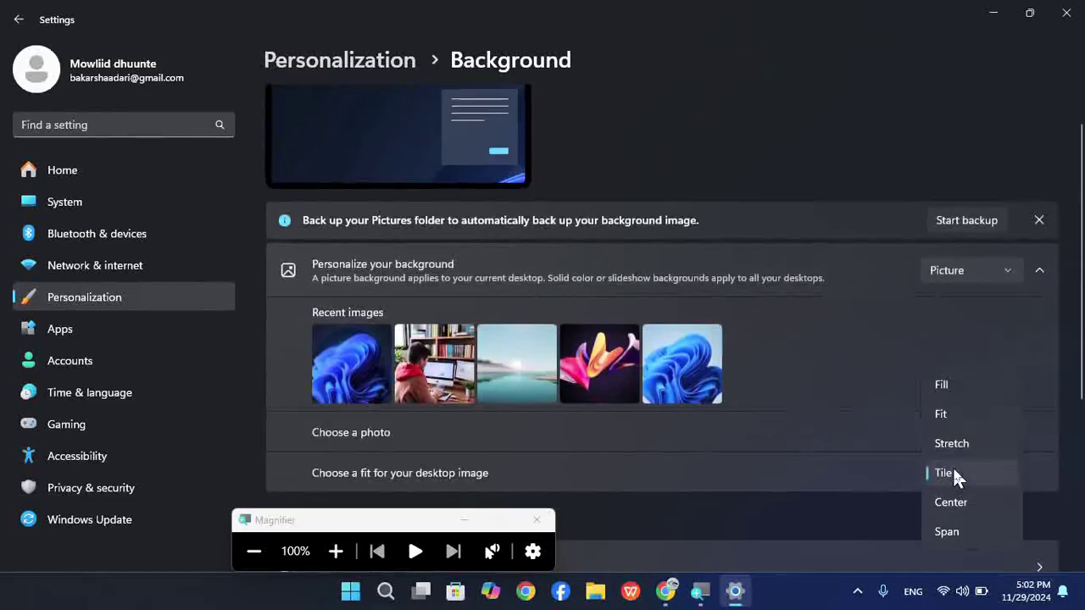
{"action": "left_click", "coordinate": [940, 386]}
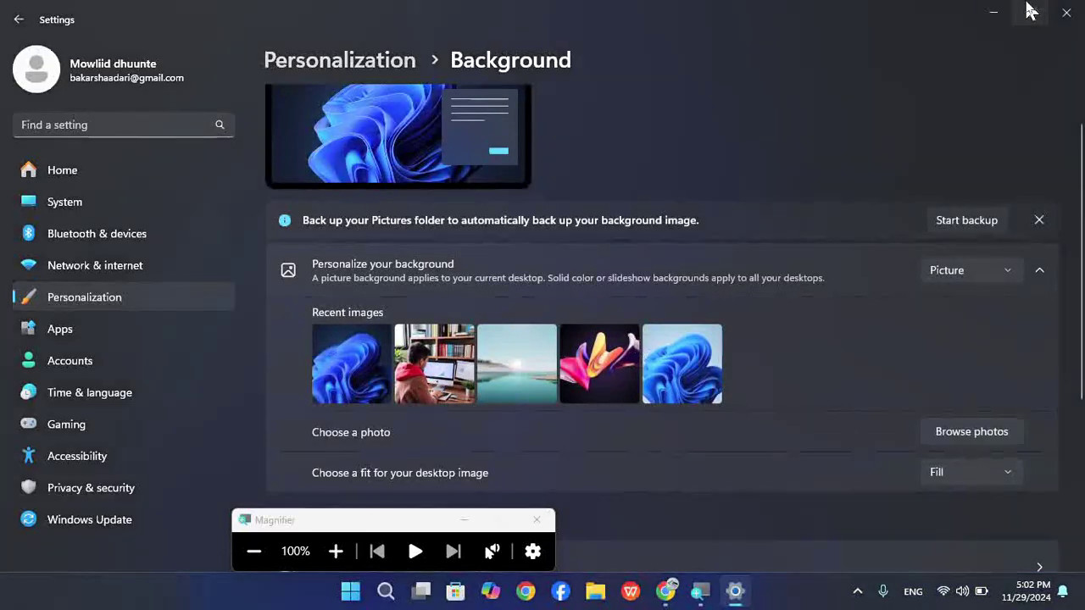
{"action": "left_click", "coordinate": [993, 14]}
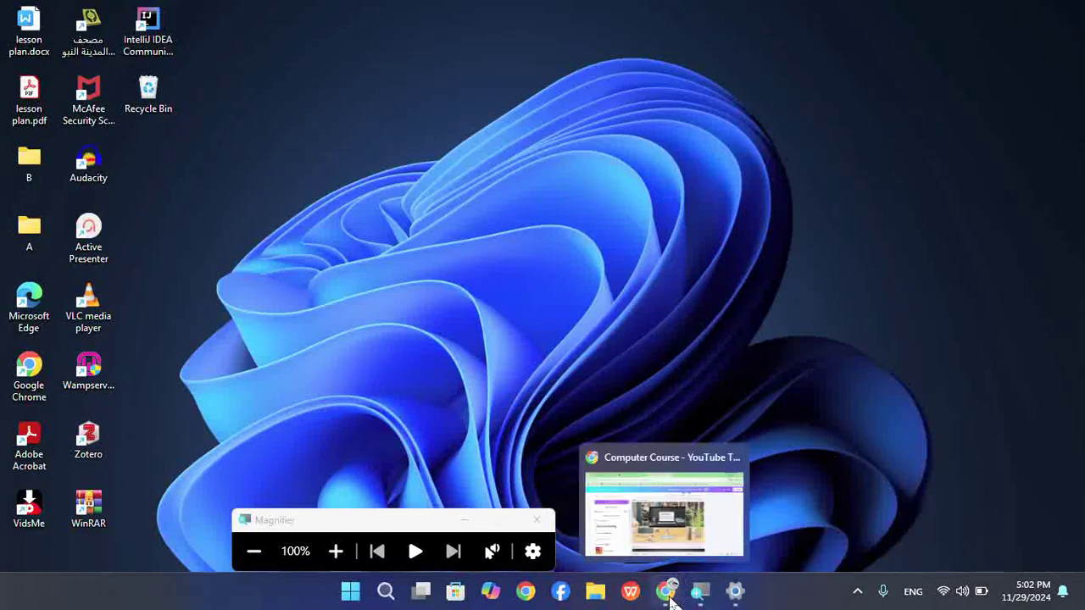
- Switch to the Computer Course design in Chrome, review the Contents list on page 3, and minimise the browser
{"action": "left_click", "coordinate": [665, 591]}
{"action": "scroll", "coordinate": [623, 472], "scroll_direction": "down", "scroll_amount": 3}
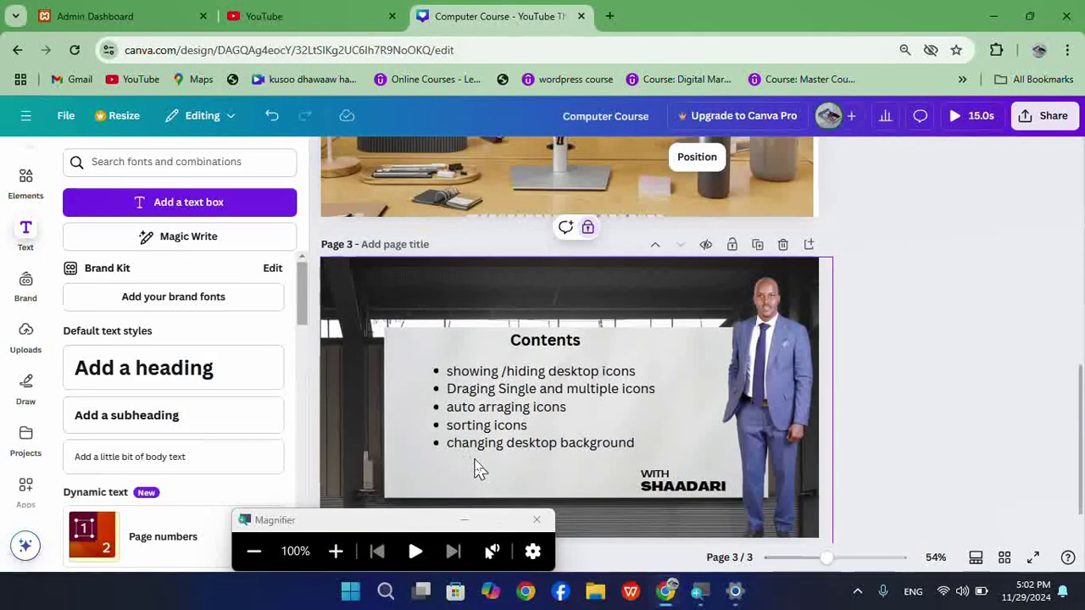
{"action": "left_click", "coordinate": [994, 16]}
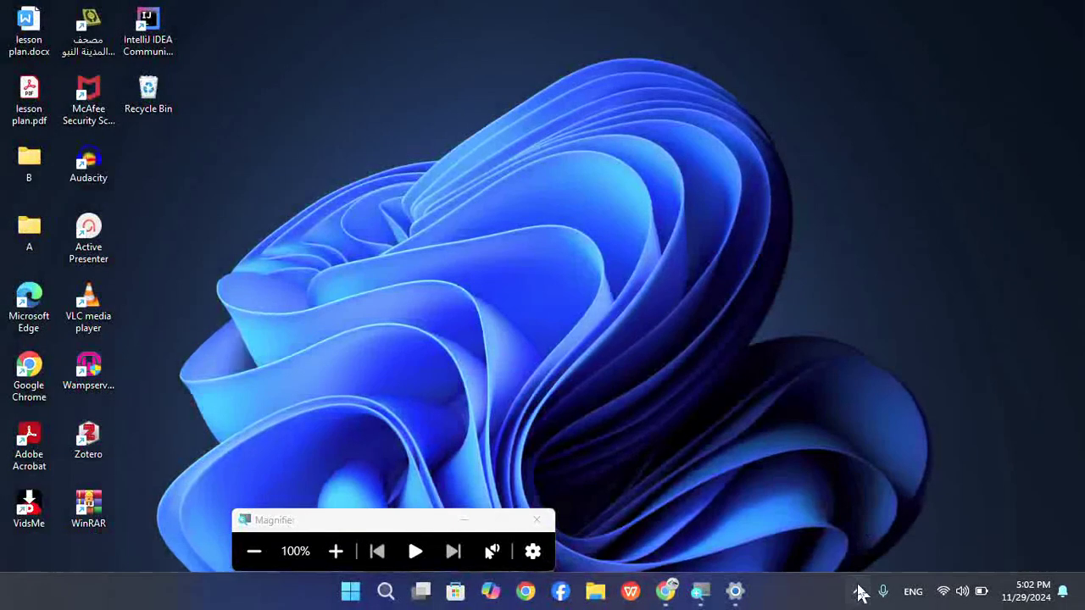
- Show the hidden system tray icons
{"action": "left_click", "coordinate": [858, 592]}
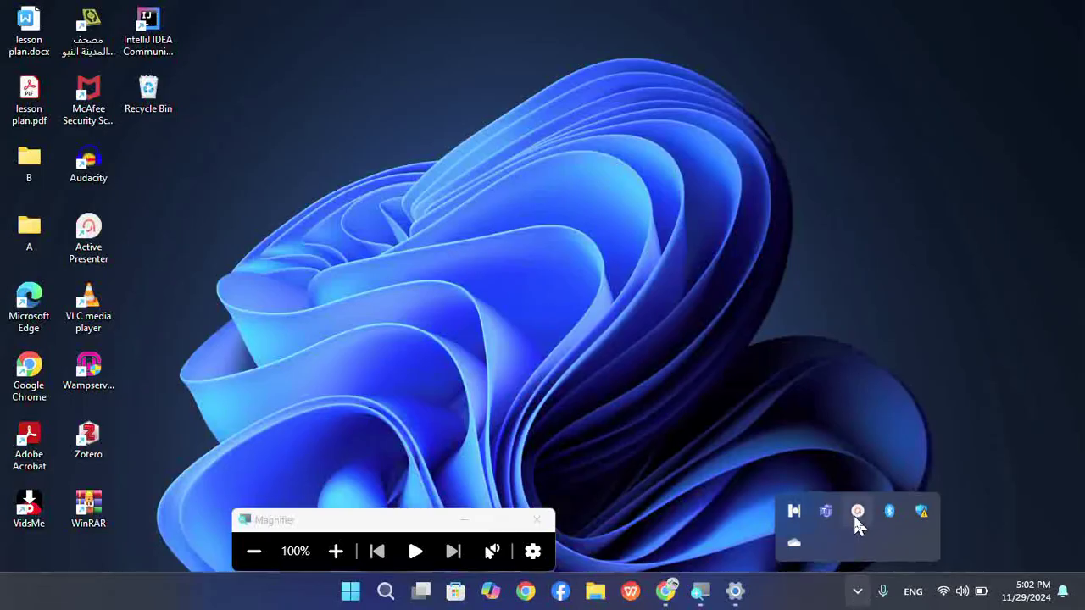